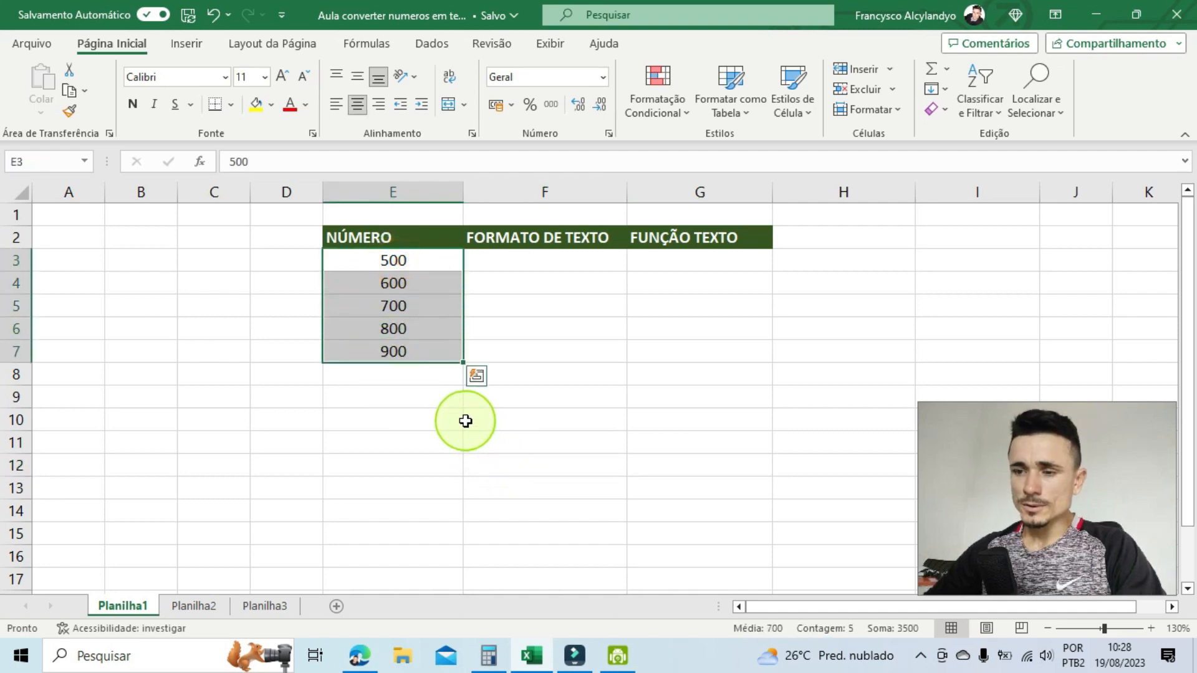
Step: Apply the Texto number format to the NÚMERO values in E3:E7
click(522, 262)
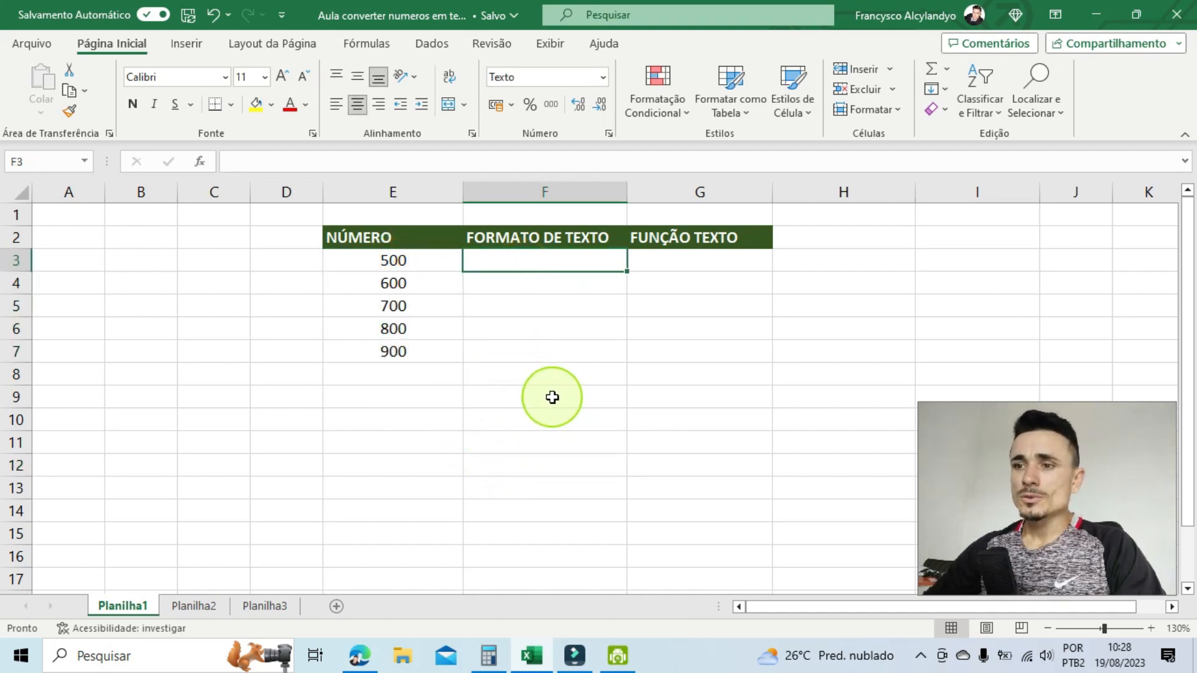
drag(403, 261, 395, 351)
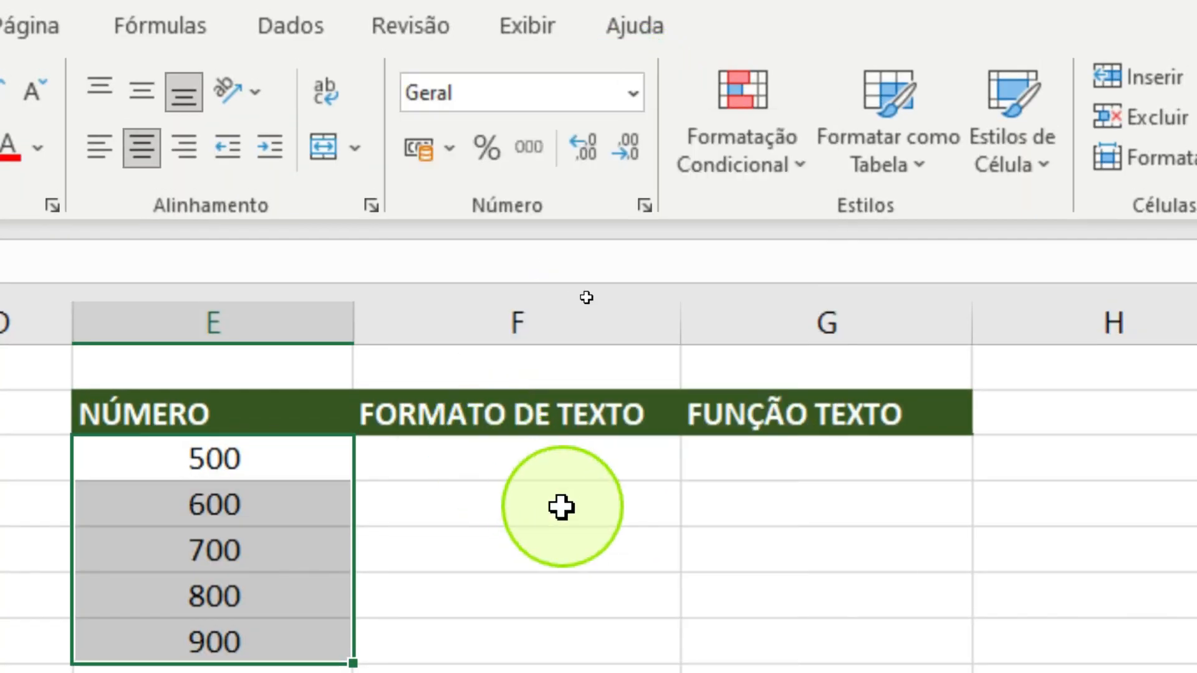
click(645, 206)
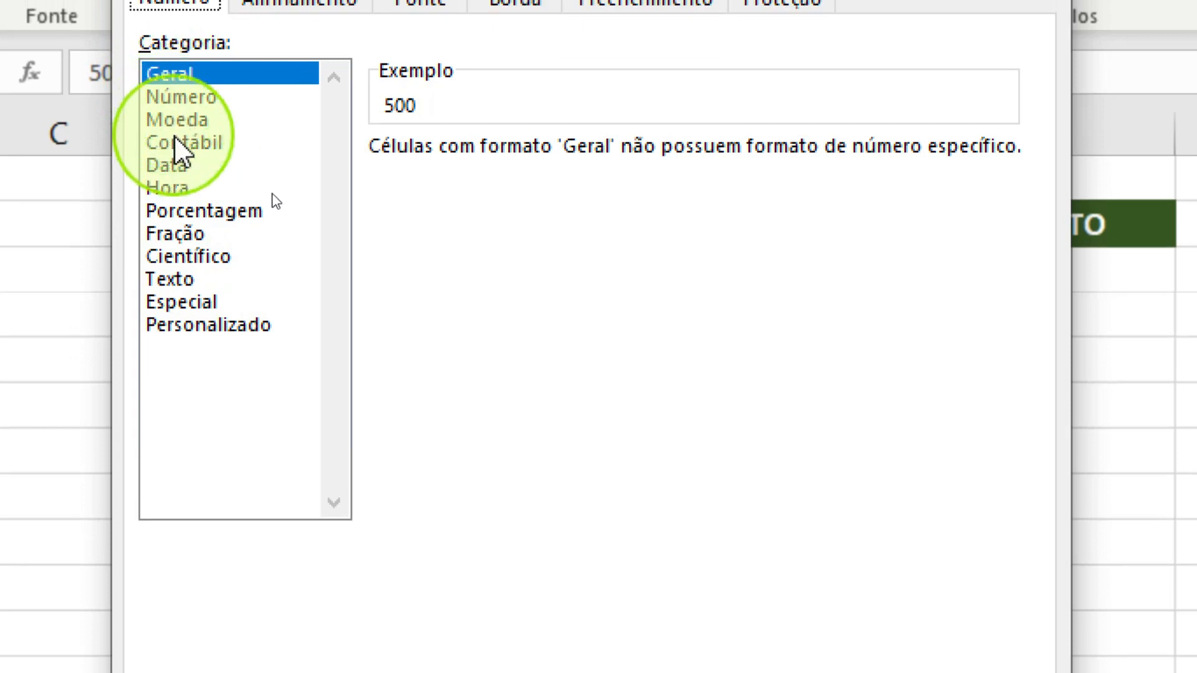
click(180, 276)
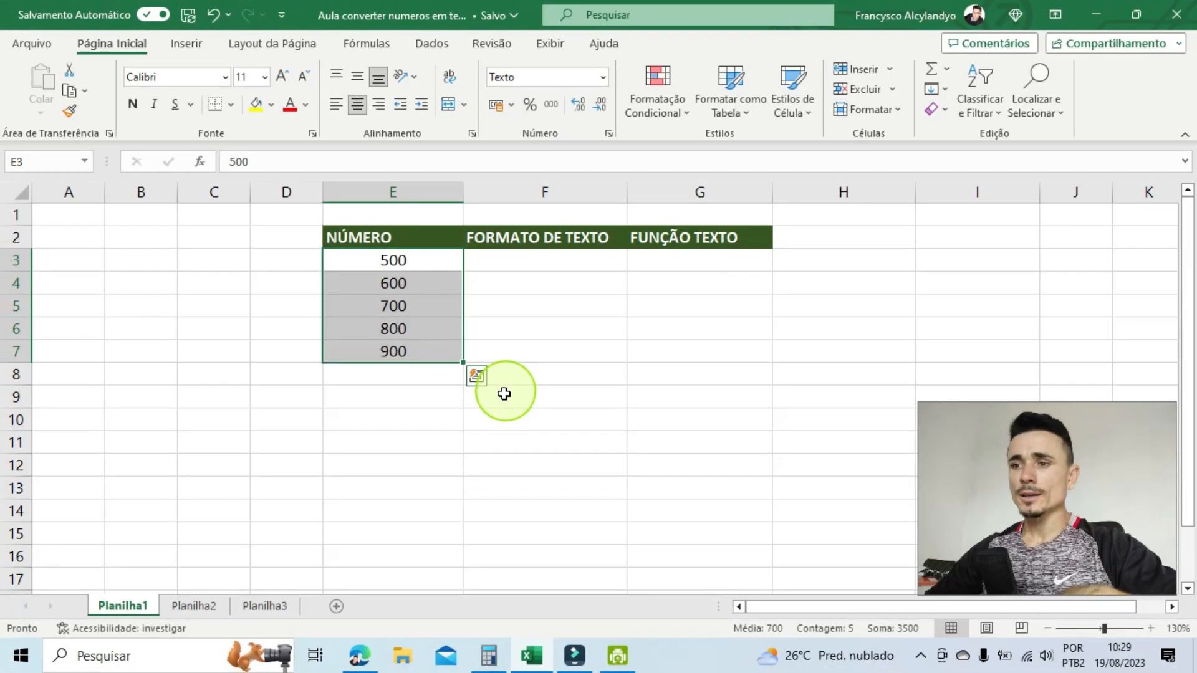
click(582, 474)
click(663, 343)
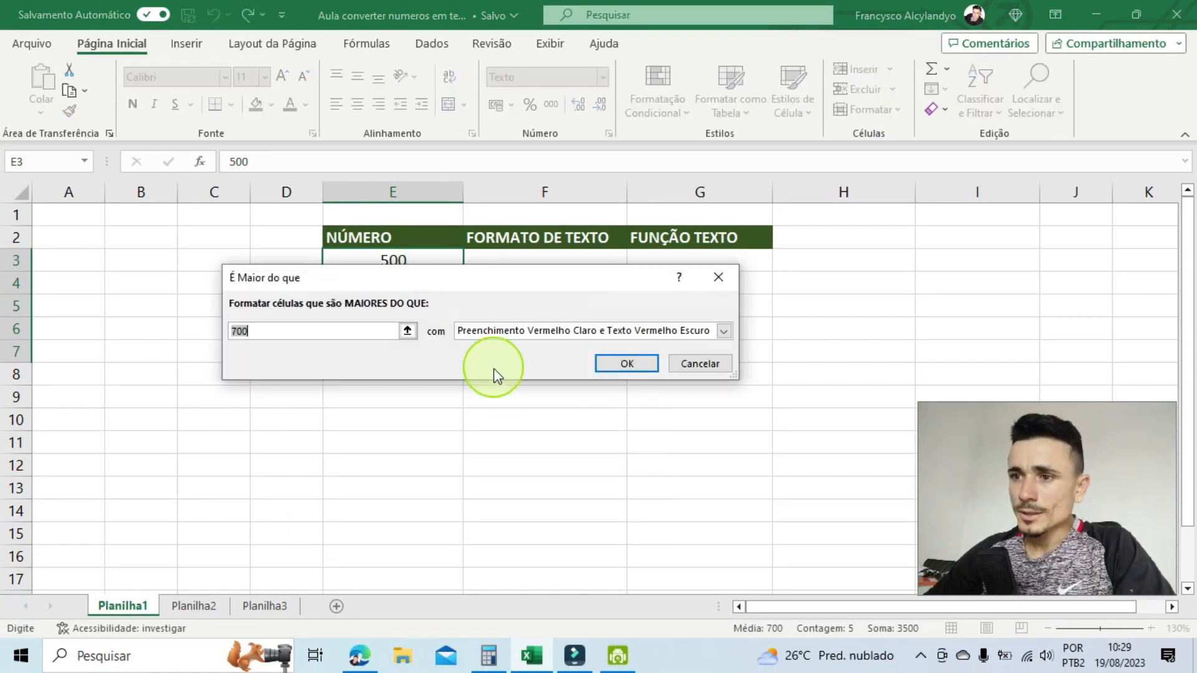
key(Escape)
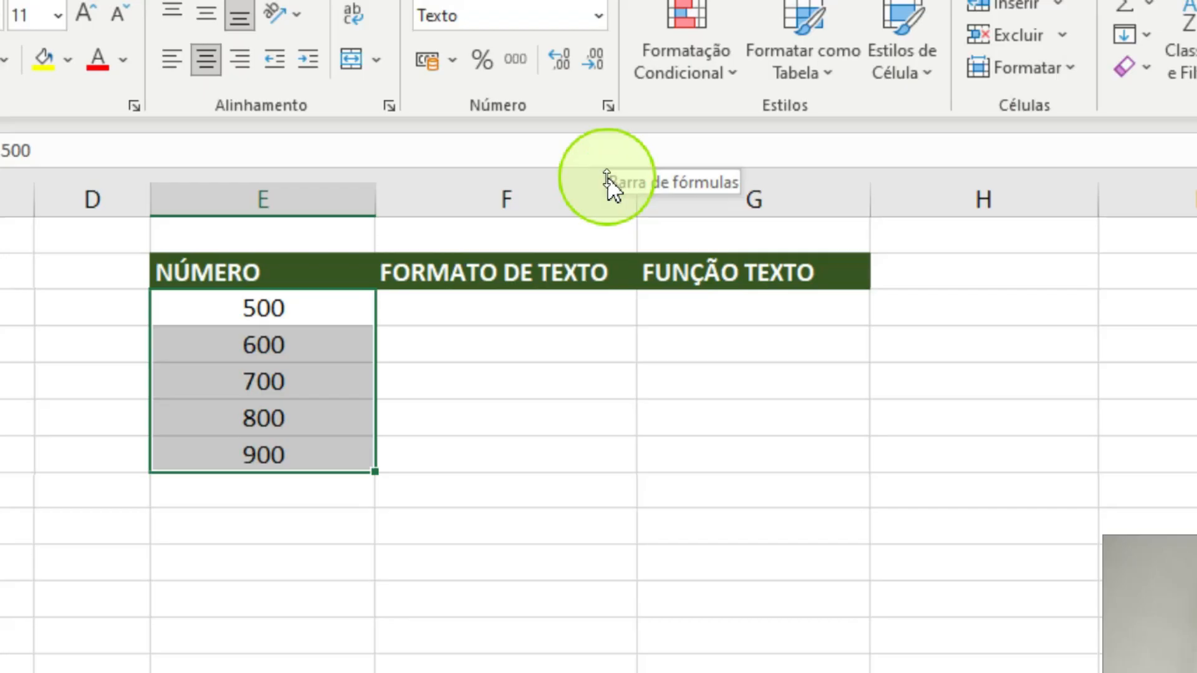
click(447, 664)
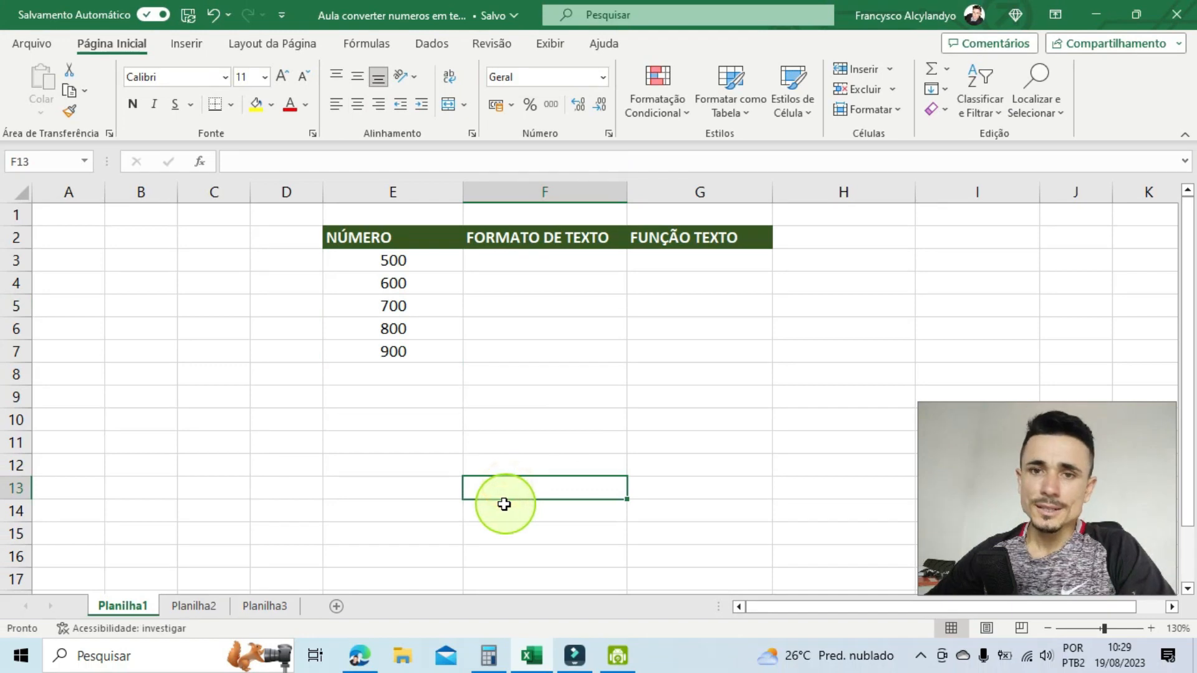
Step: Add an automatic sum of the NÚMERO column in E9, =SOMA(E3:E8), and format it as currency
click(411, 391)
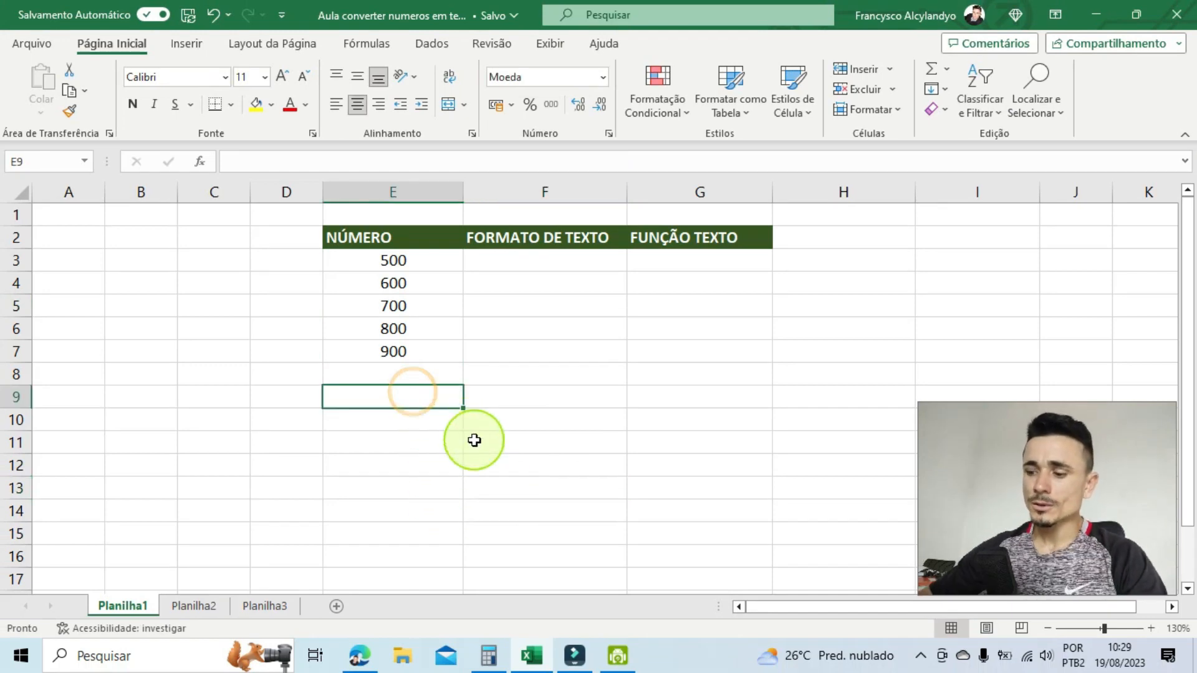
text(=)
key(Escape)
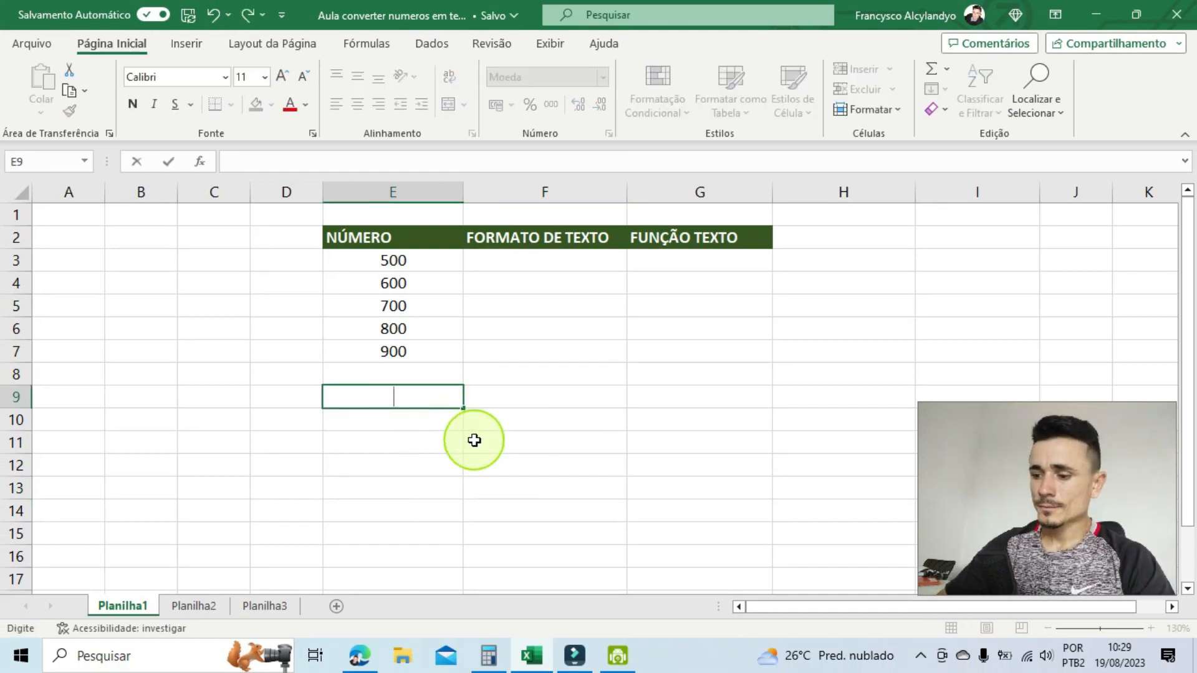
key(alt+equal)
key(Return)
click(414, 397)
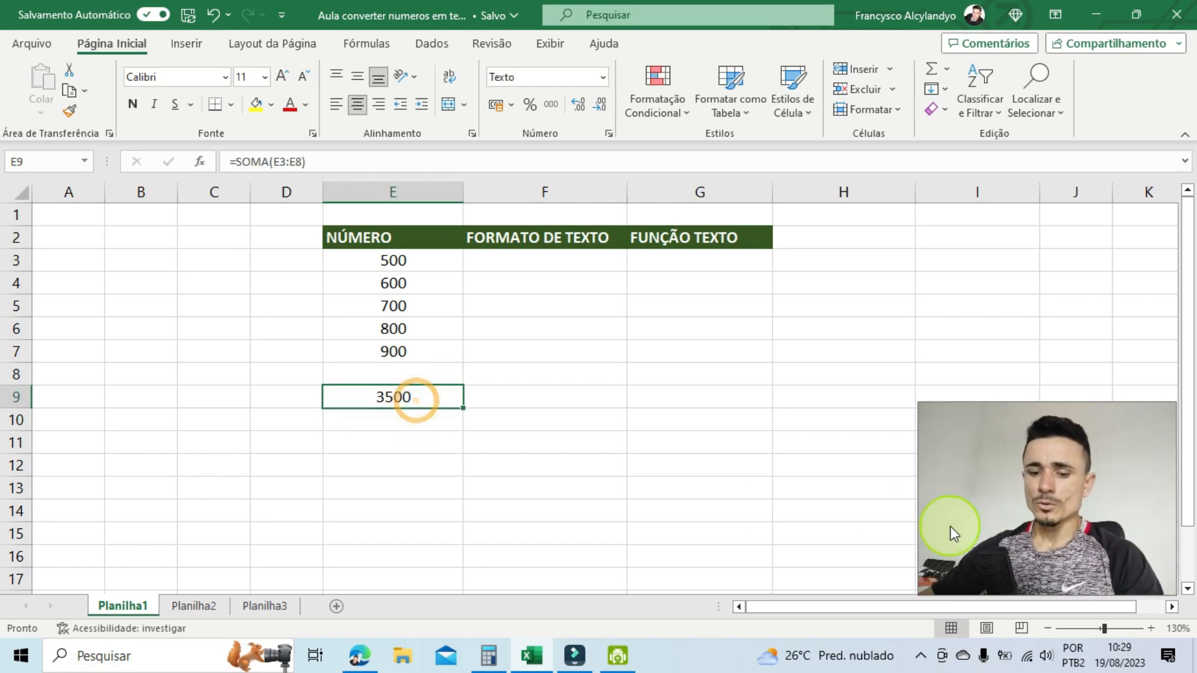
key(ctrl+shift+4)
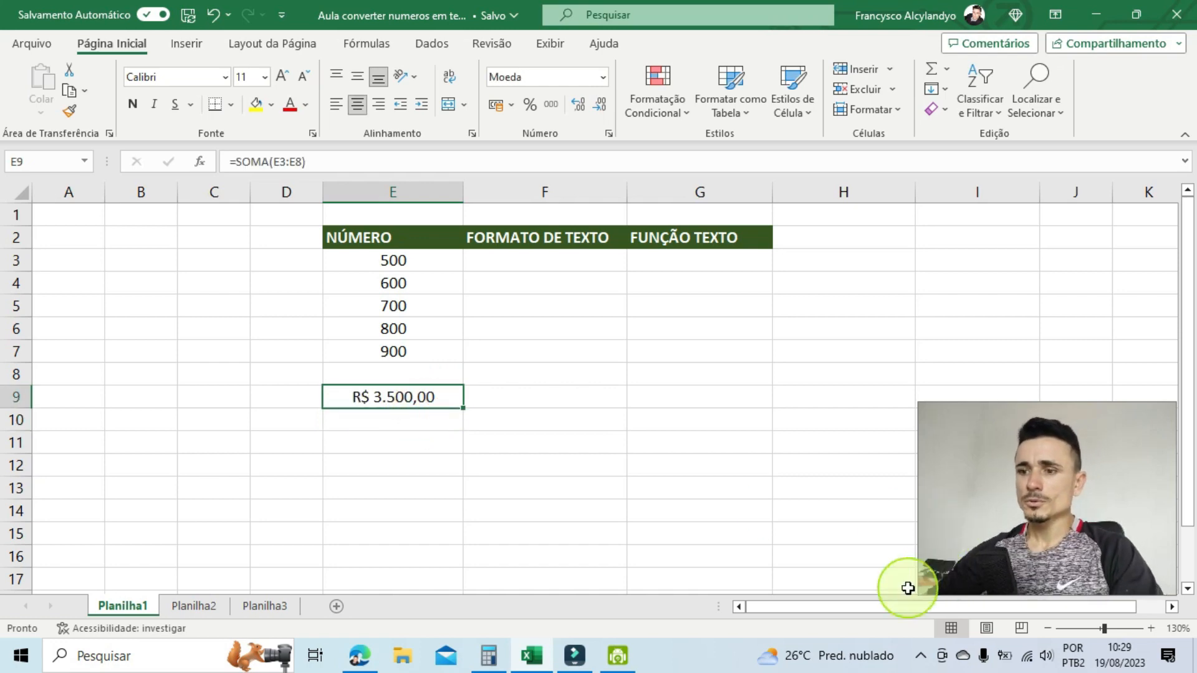
click(467, 464)
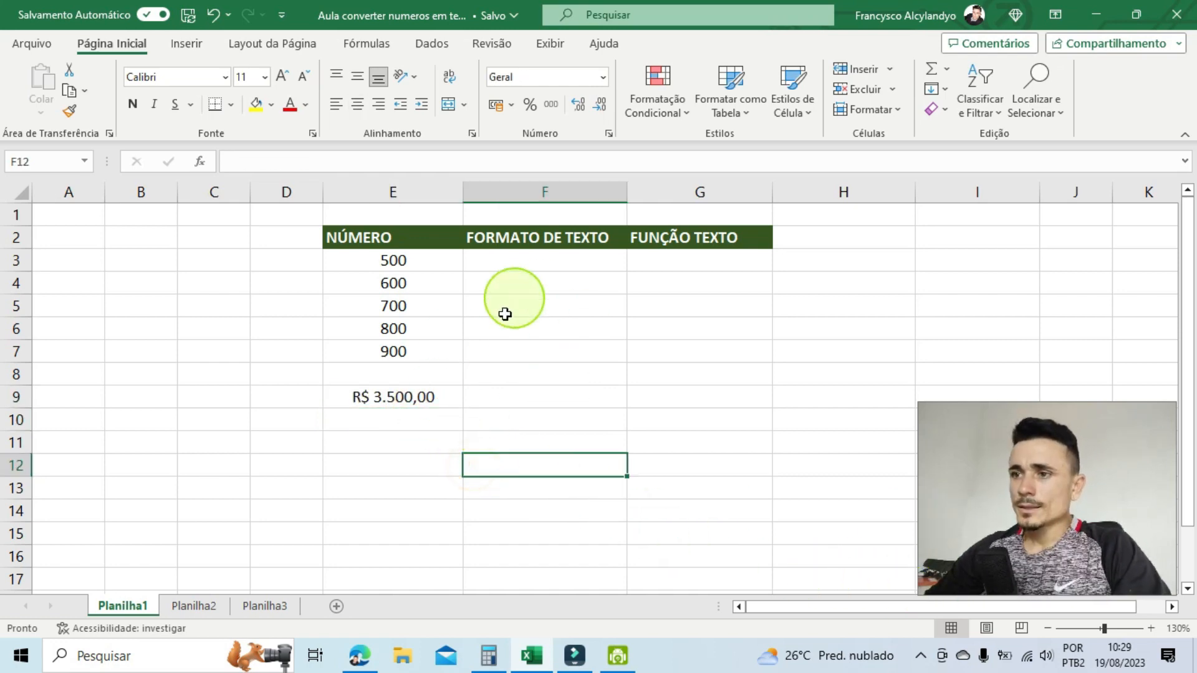
click(526, 236)
drag(548, 235, 548, 353)
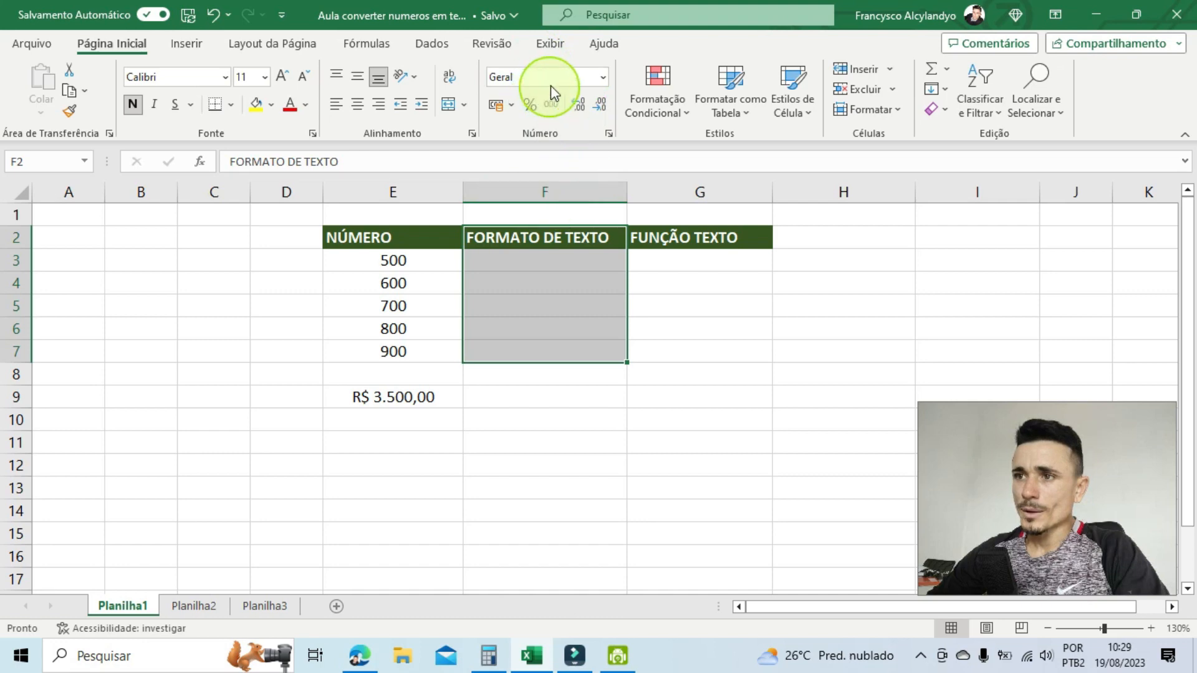
click(395, 260)
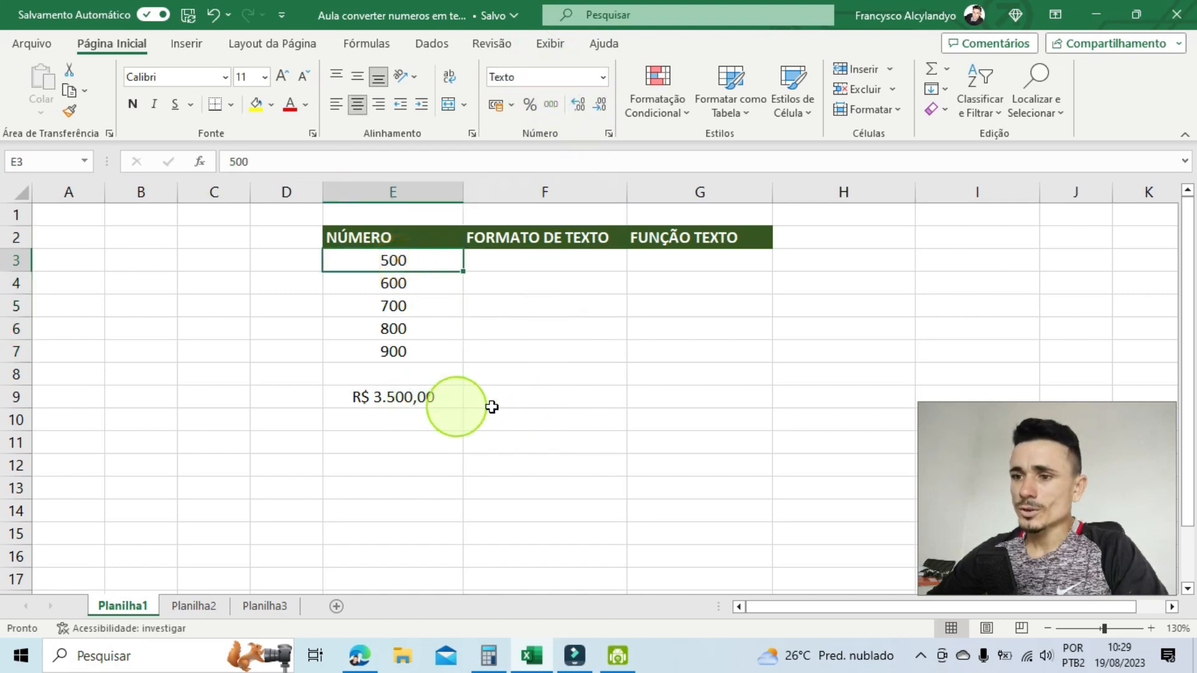
Step: Begin a TEXTO formula in G3 under FUNÇÃO TEXTO, with E3 as its value argument
click(690, 243)
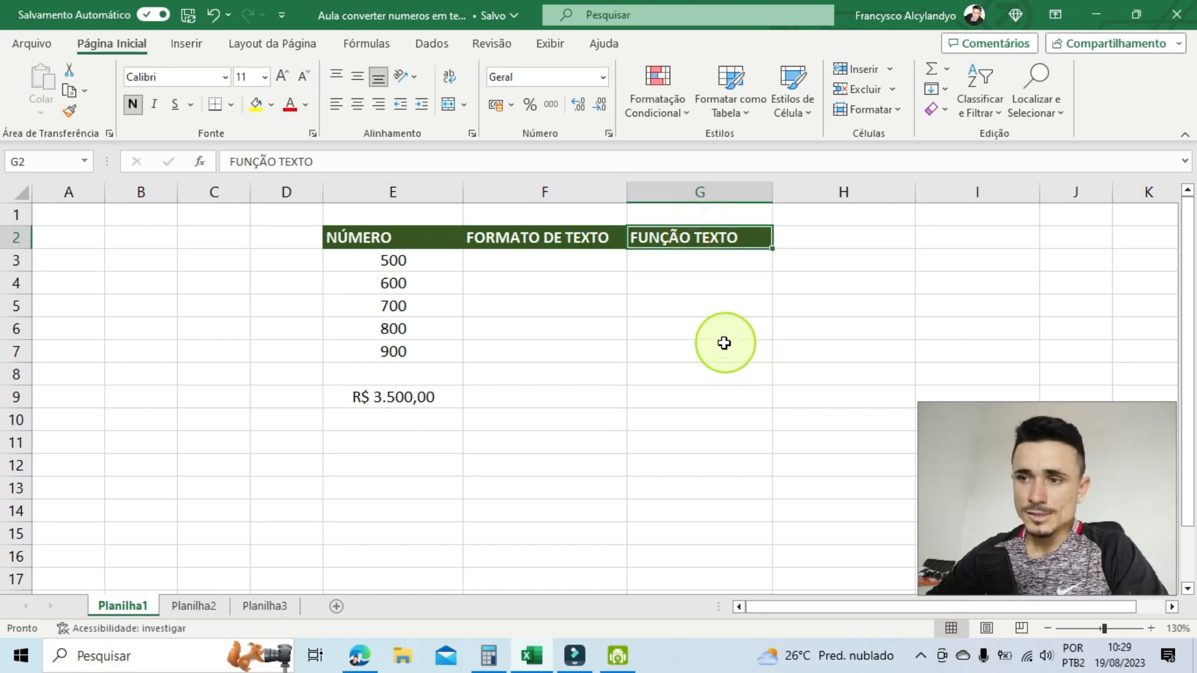
click(681, 258)
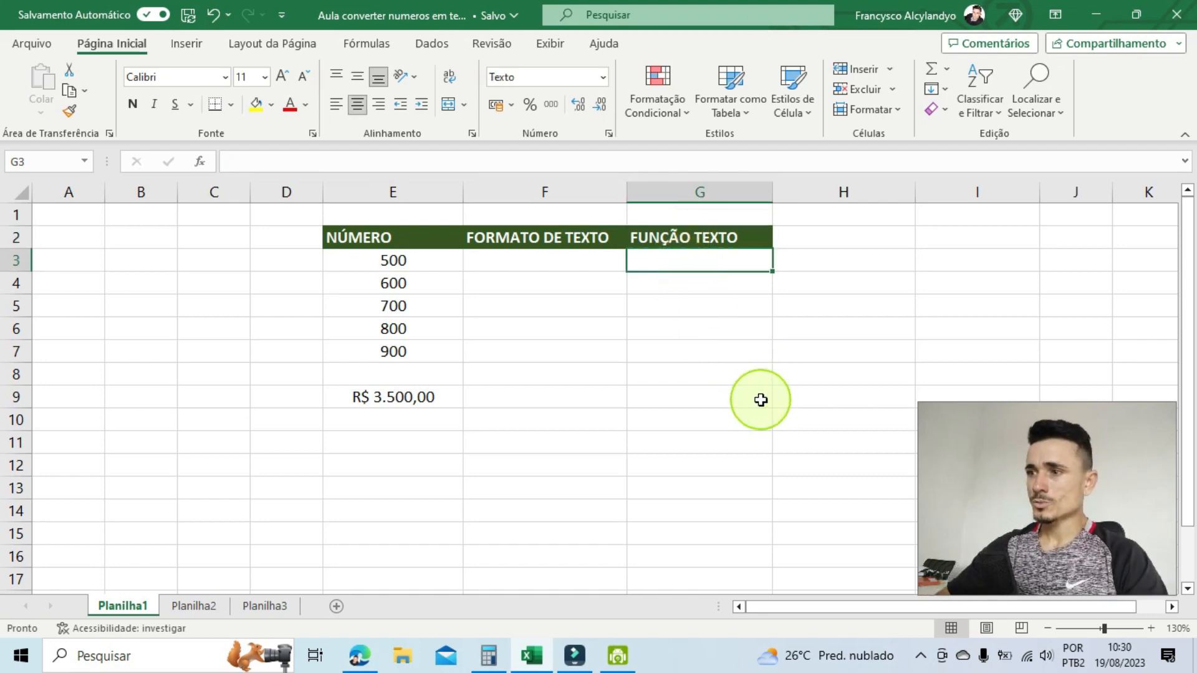
text(=TEXTO()
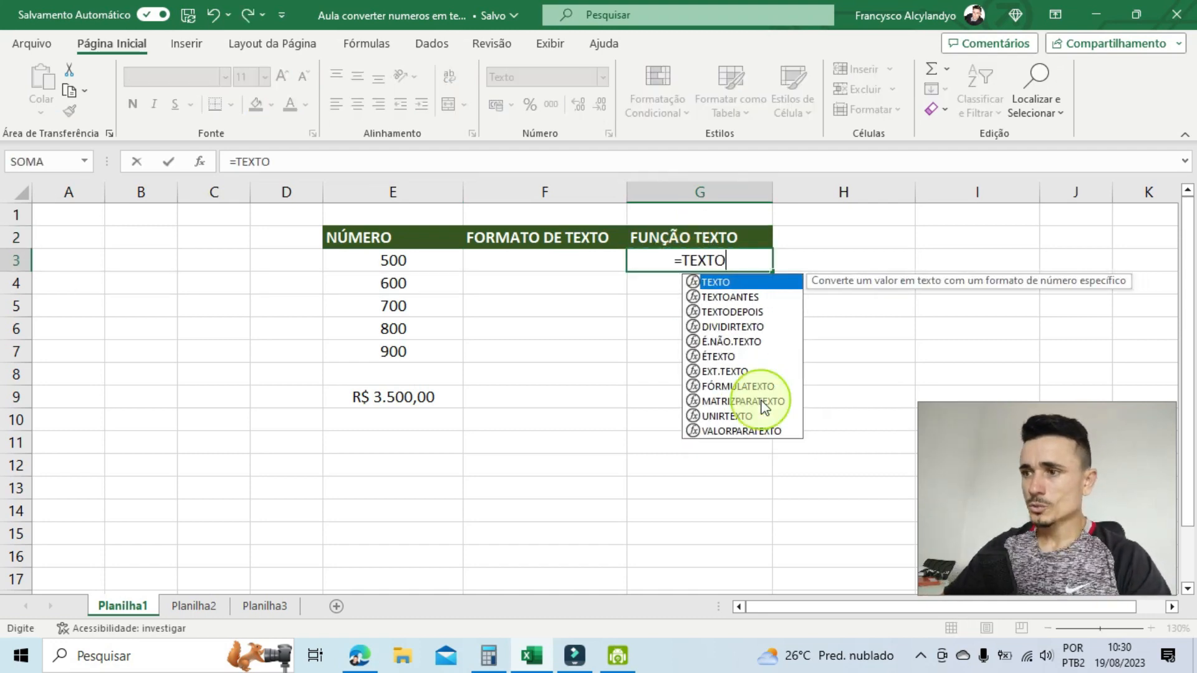
click(416, 262)
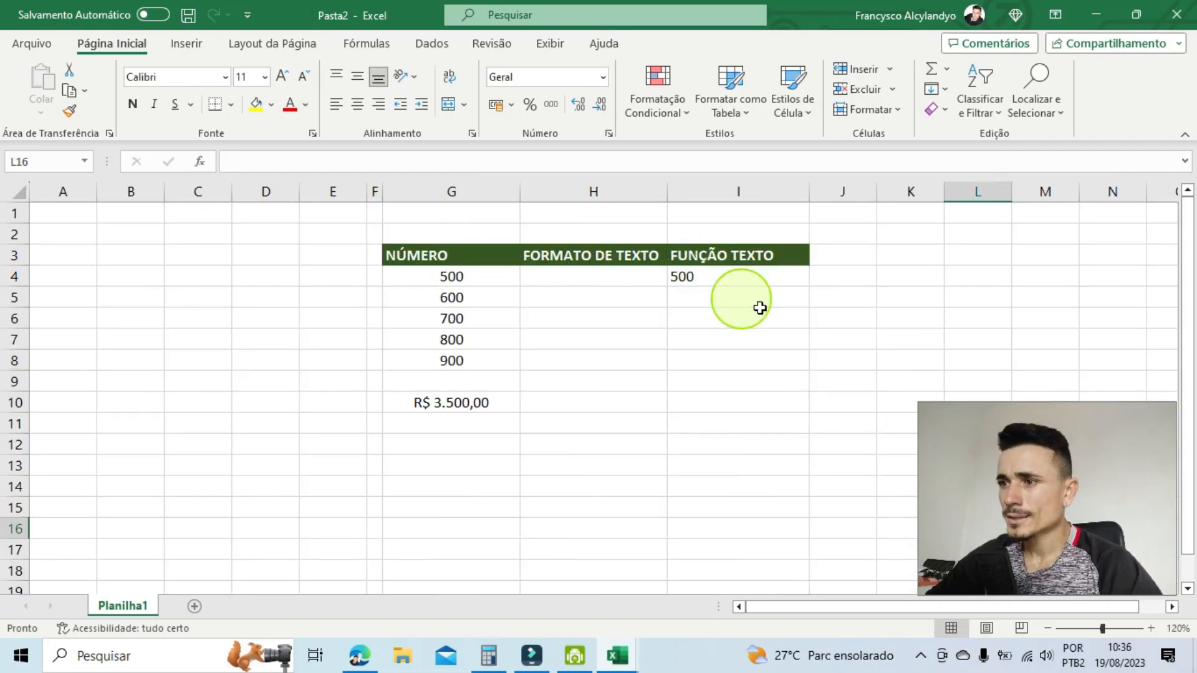
Step: Fill the TEXTO formula from I4 down through I8
click(690, 276)
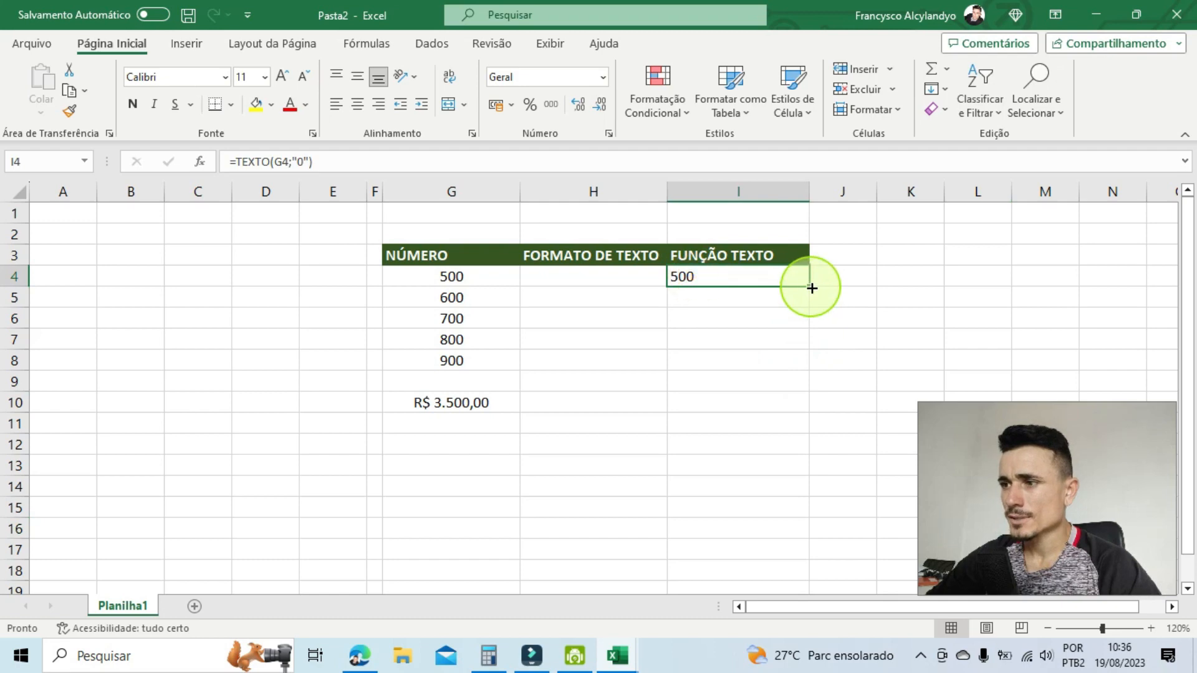
drag(811, 287, 808, 362)
click(731, 495)
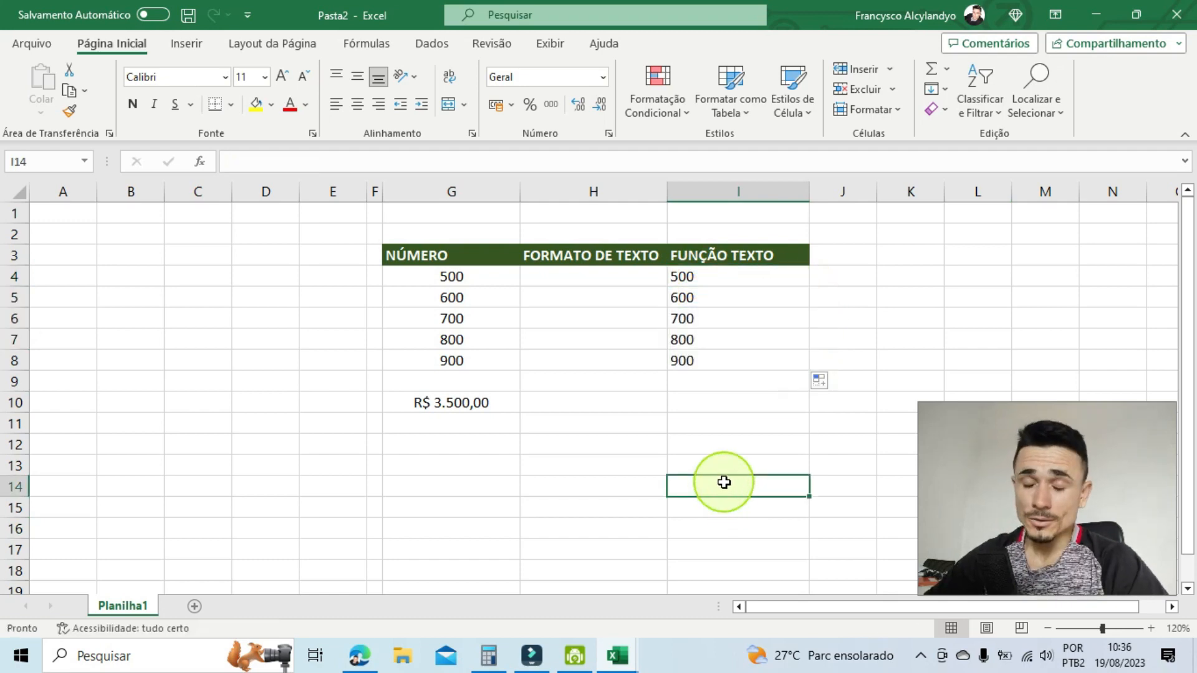
Step: Right-align the NÚMERO values in G4:G8
drag(449, 276, 518, 361)
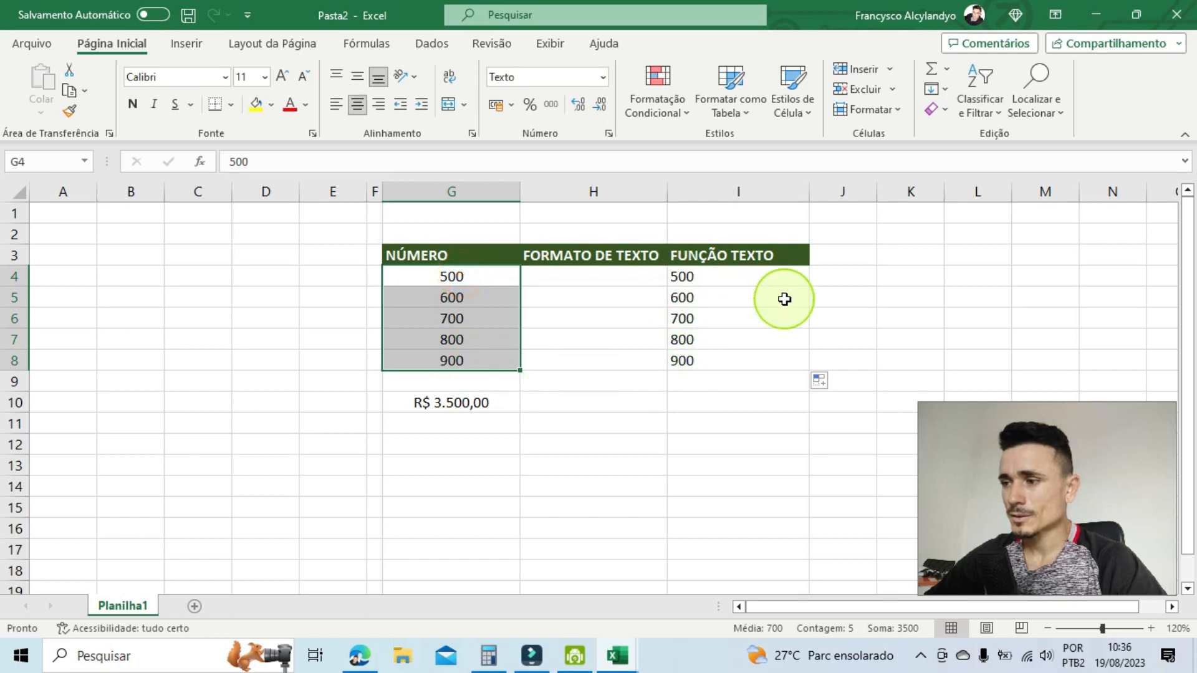
drag(799, 278, 693, 359)
drag(470, 276, 453, 358)
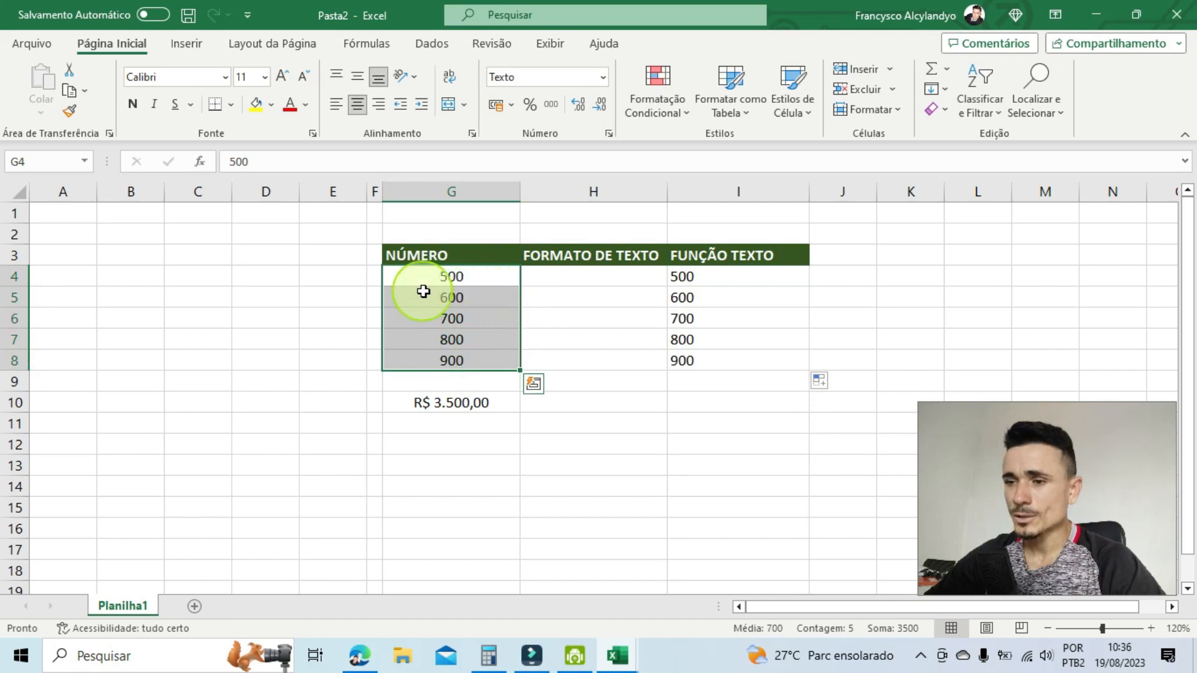
drag(493, 276, 506, 356)
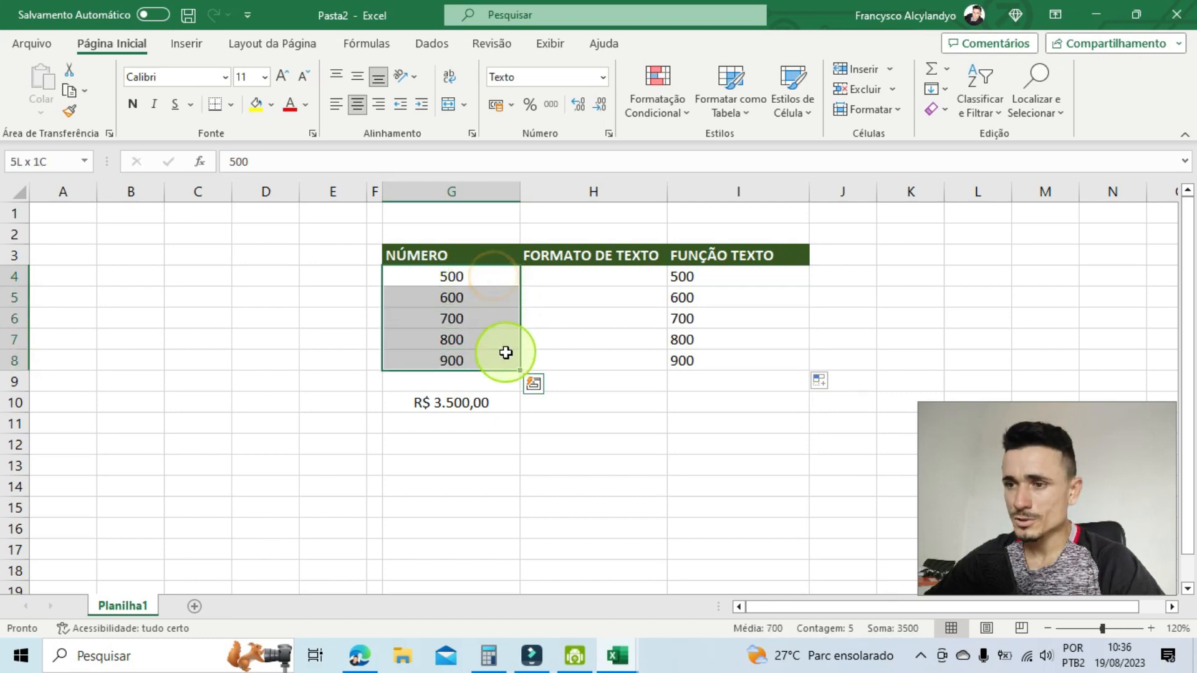
click(378, 104)
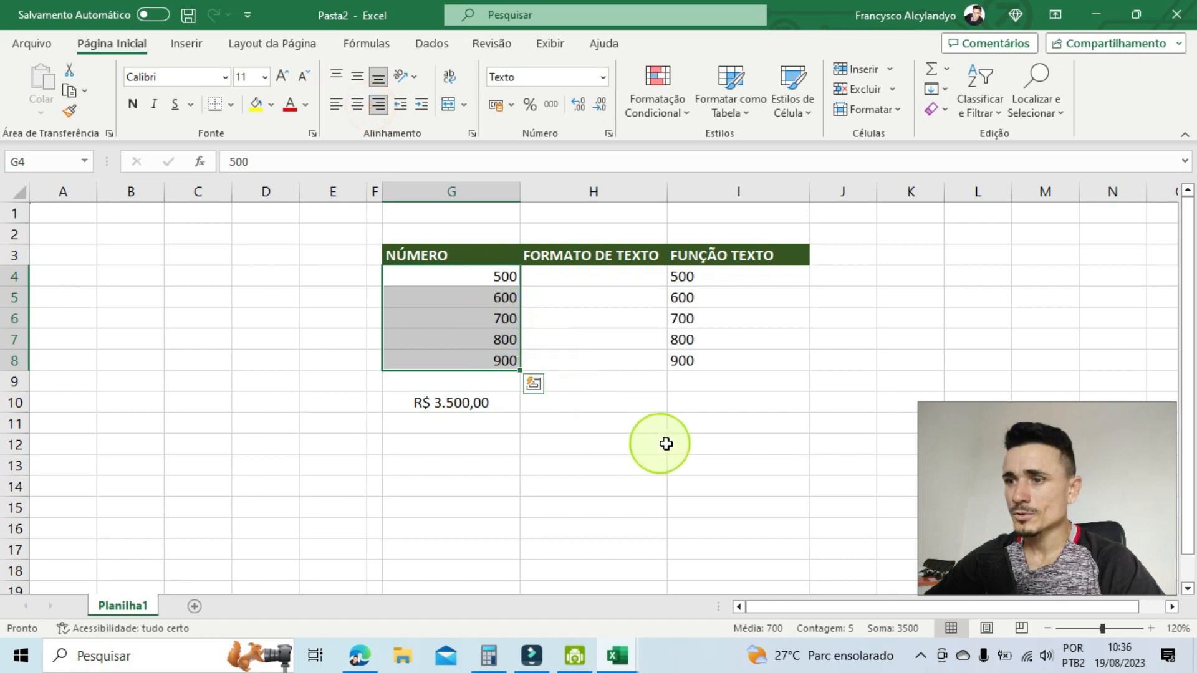
Step: Center the FUNÇÃO TEXTO values in I4:I8 and the NÚMERO values in G4:G8
drag(761, 283, 690, 360)
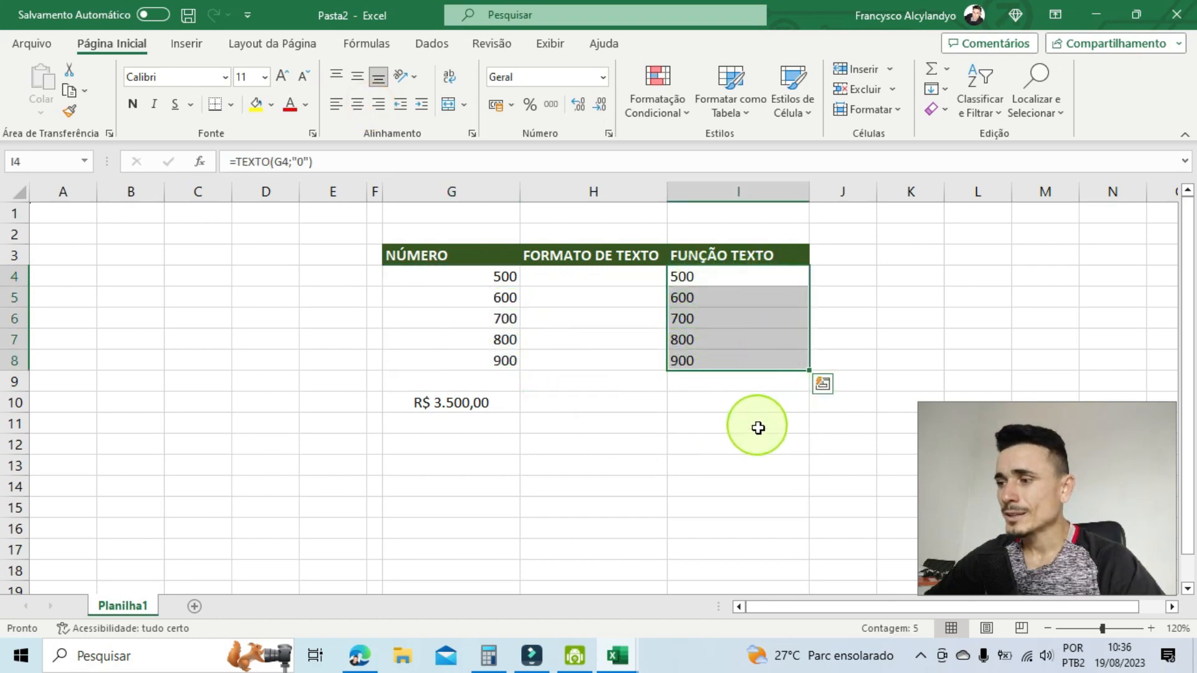
click(361, 106)
drag(466, 278, 473, 361)
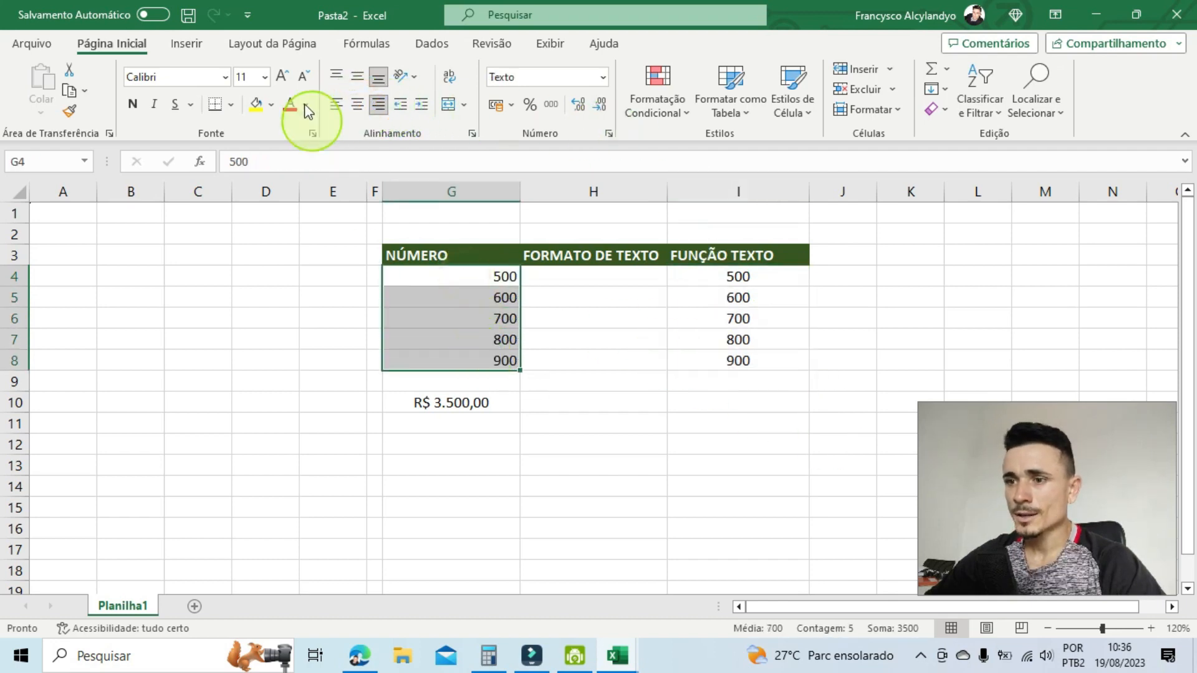
click(362, 111)
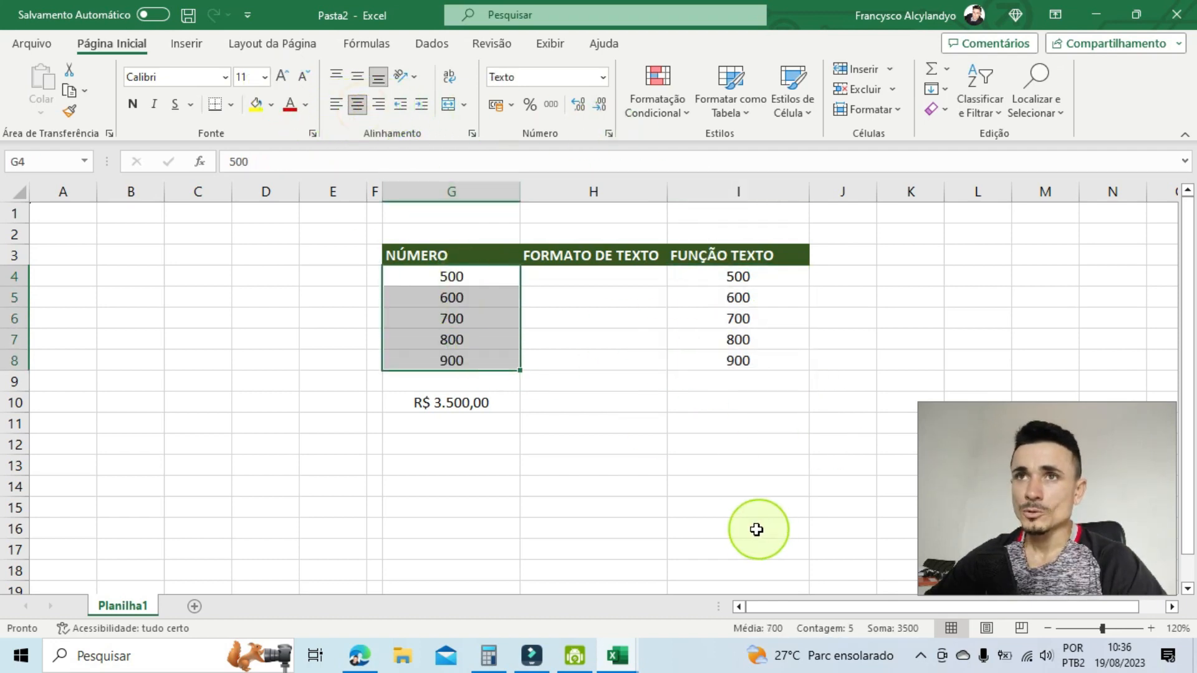
click(749, 481)
Step: Sum the FUNÇÃO TEXTO values in I10 with =SOMA(I4:I8)
drag(464, 277, 475, 355)
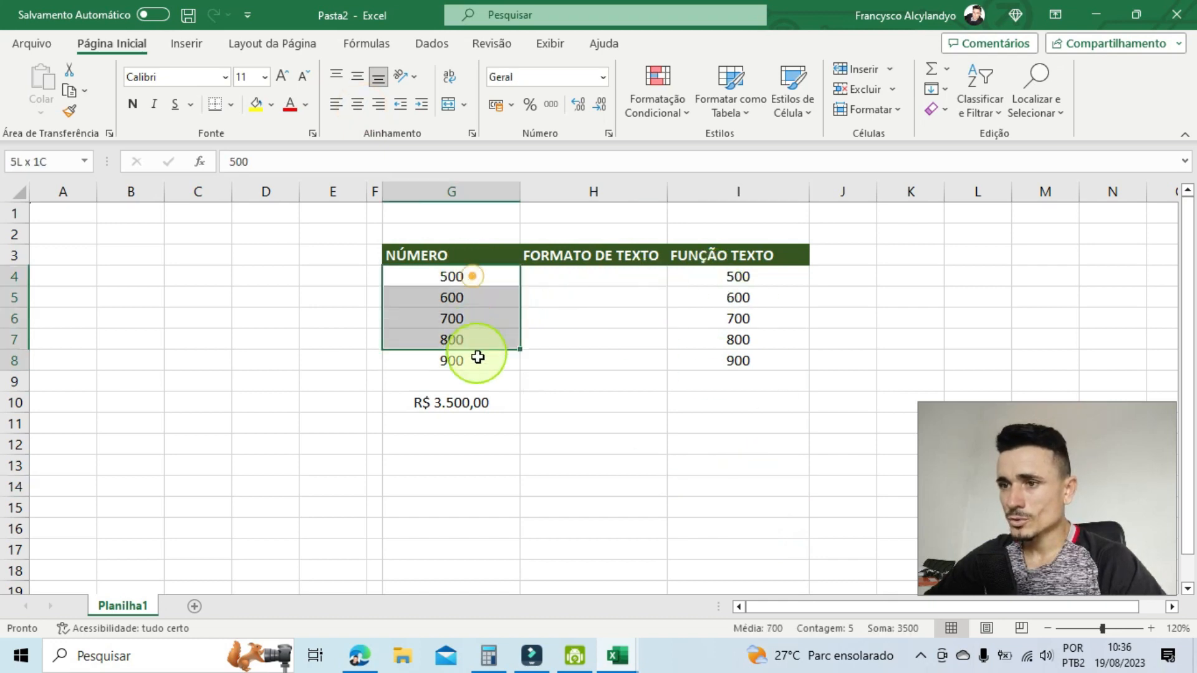
drag(729, 277, 751, 381)
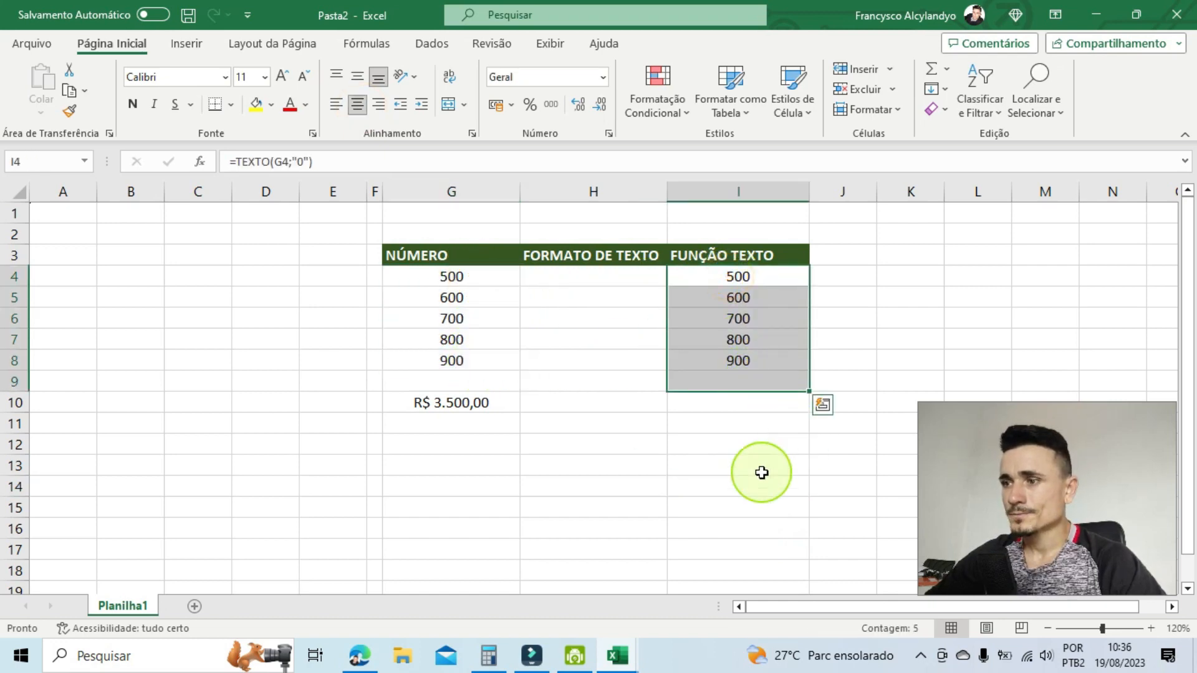
click(745, 410)
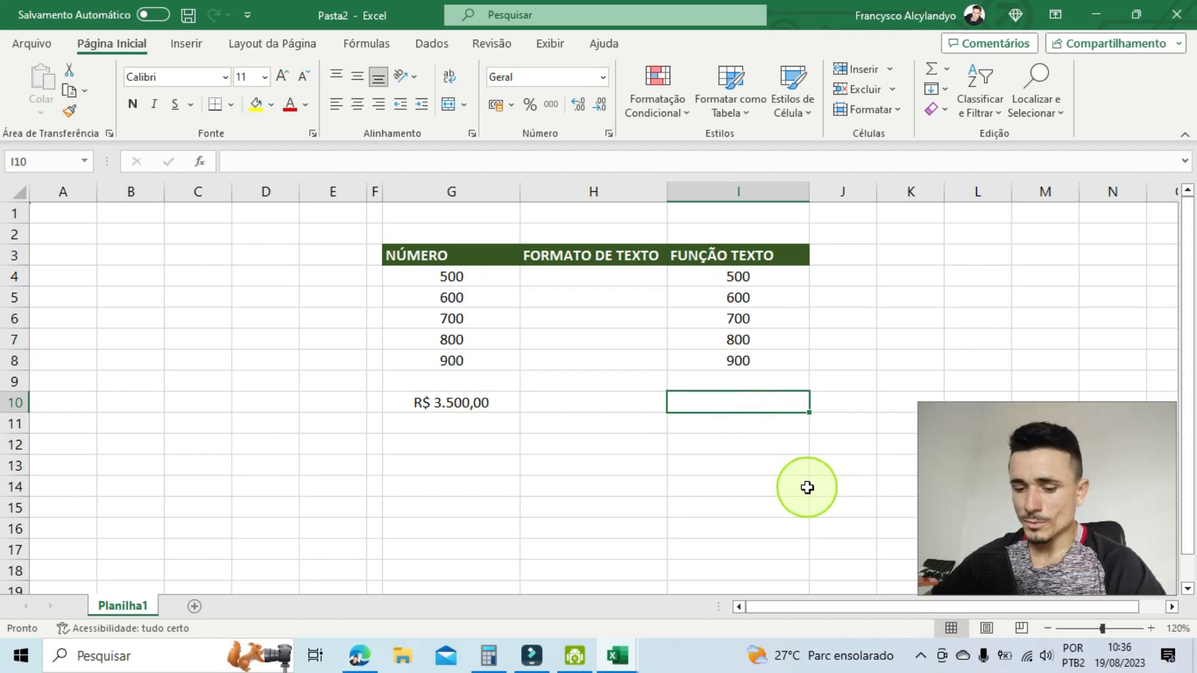
text(=SOMA()
drag(737, 276, 738, 360)
key(Return)
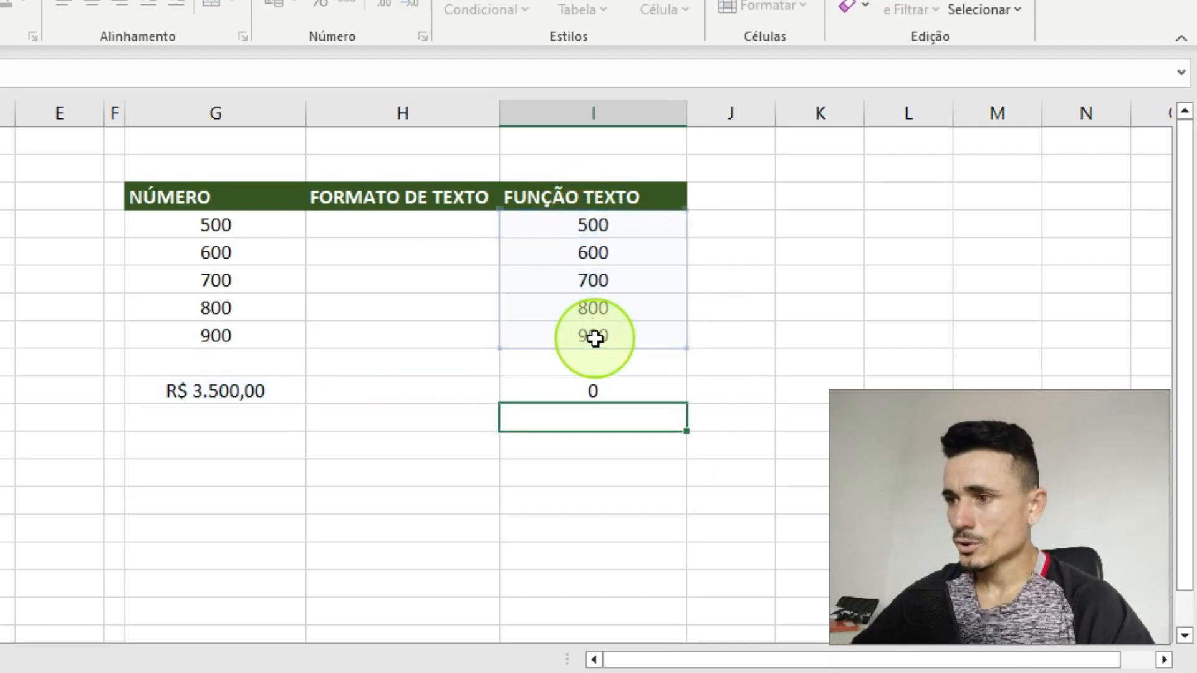
click(616, 391)
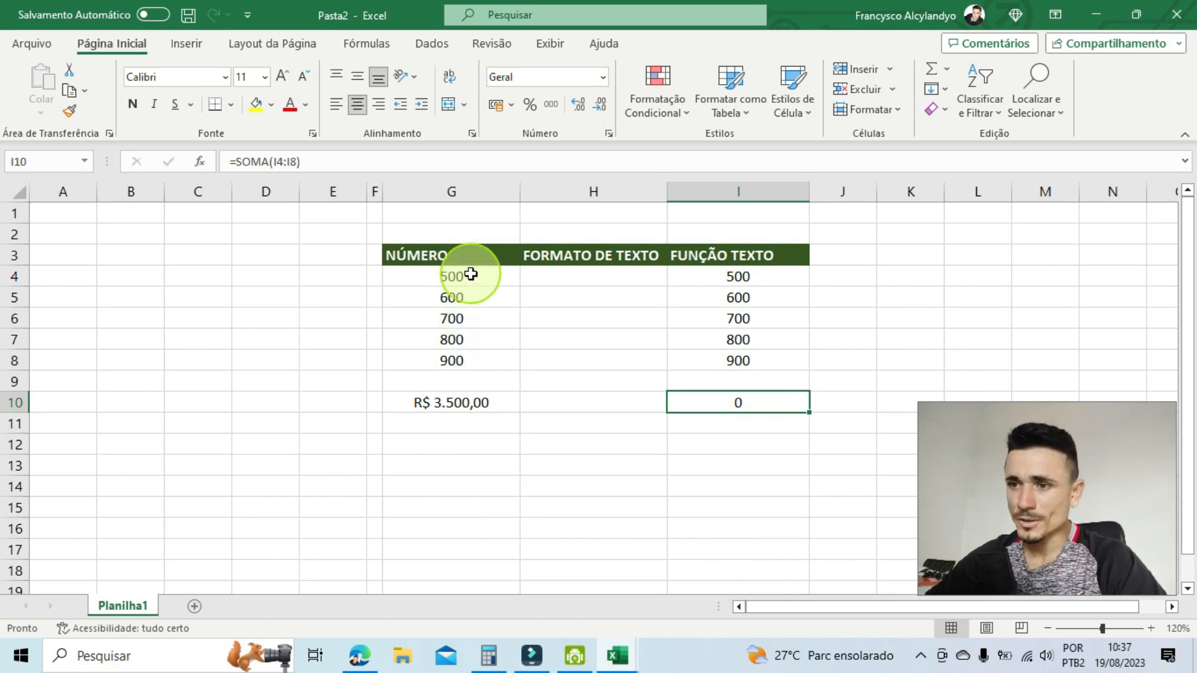
drag(469, 275, 469, 359)
click(454, 401)
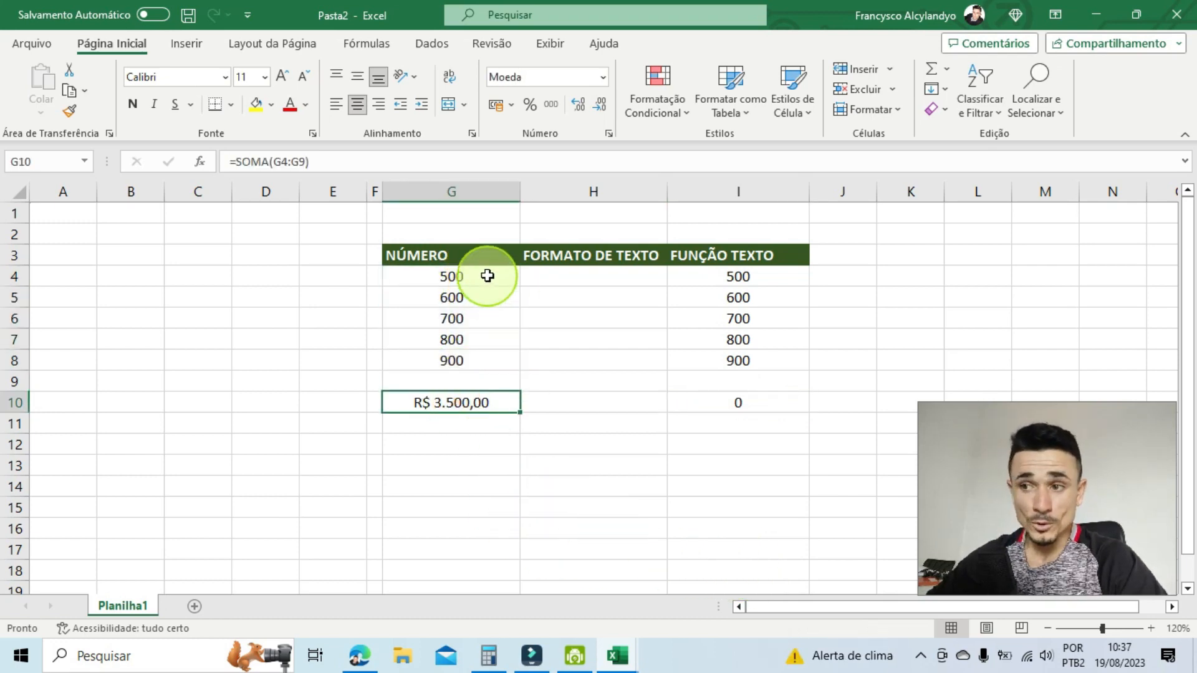
drag(485, 274, 468, 365)
key(ctrl+v)
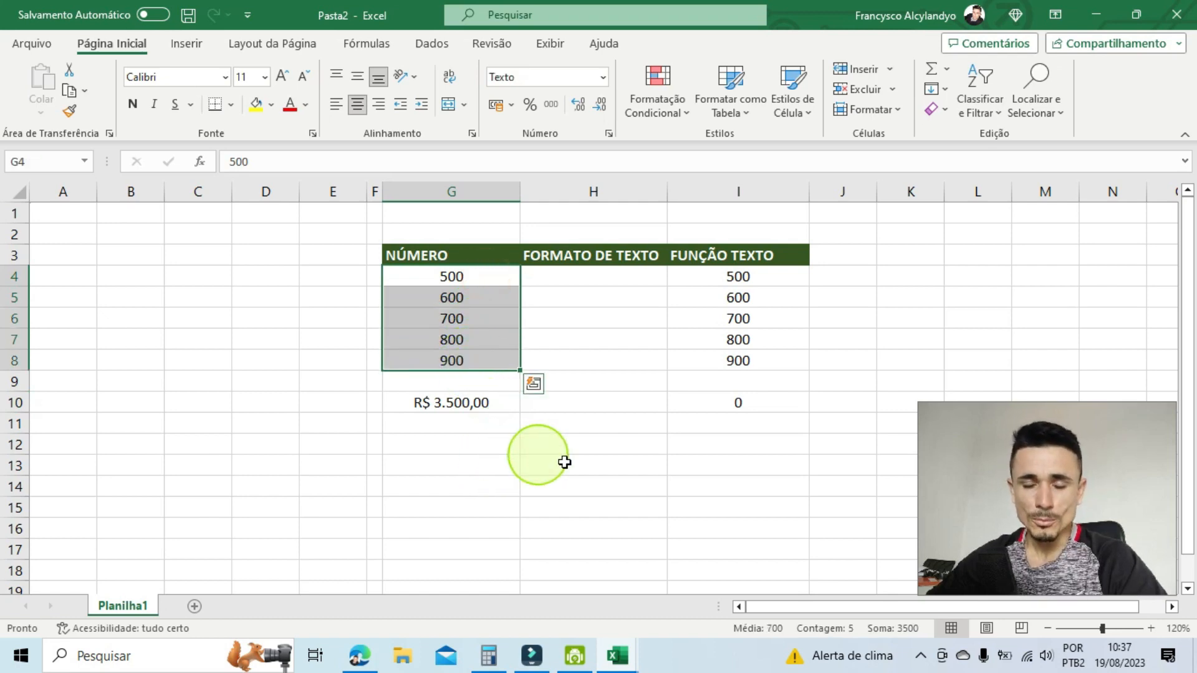
drag(738, 276, 739, 360)
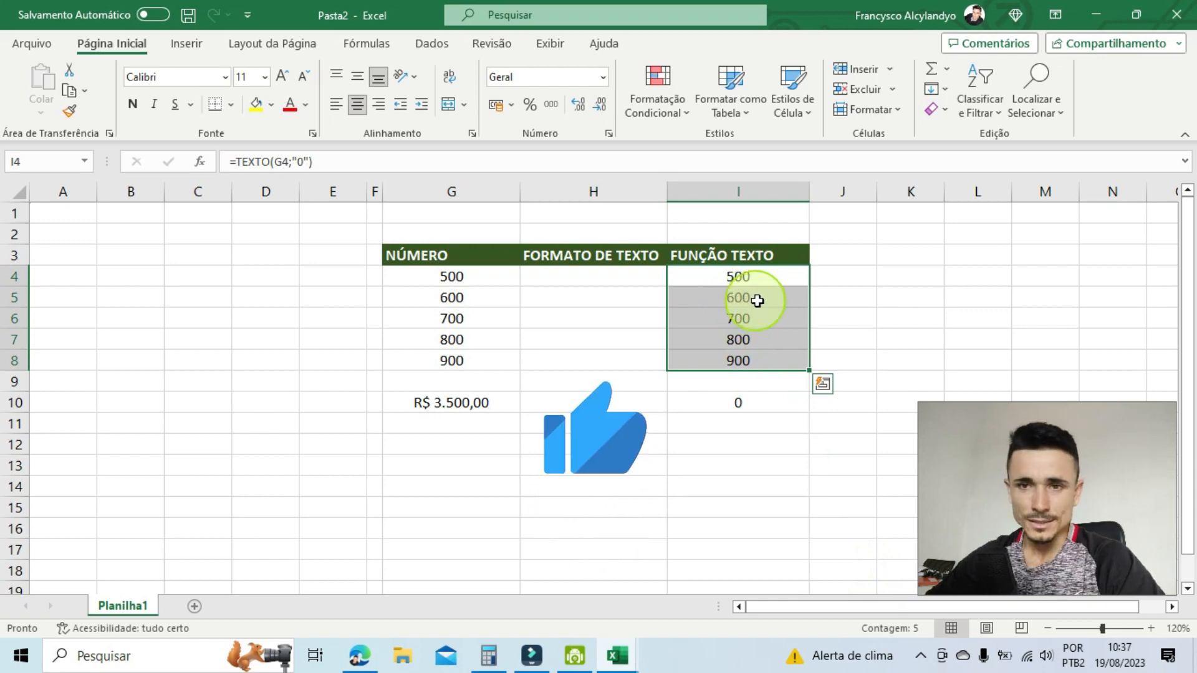
click(476, 401)
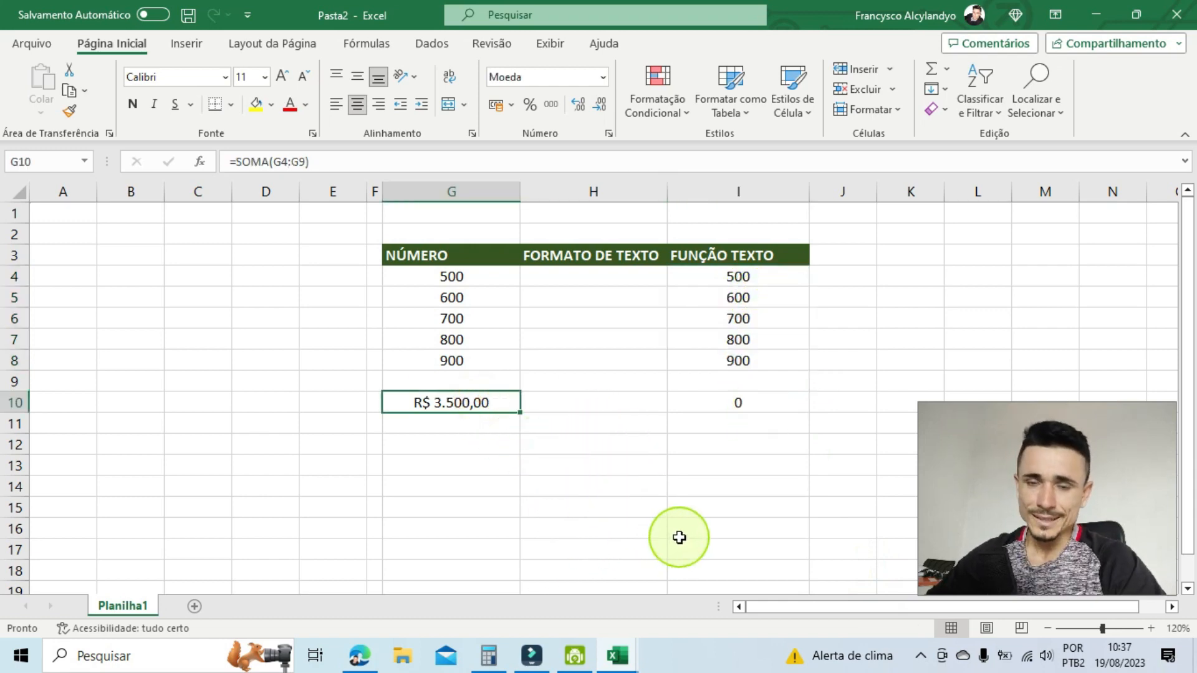
drag(738, 277, 751, 367)
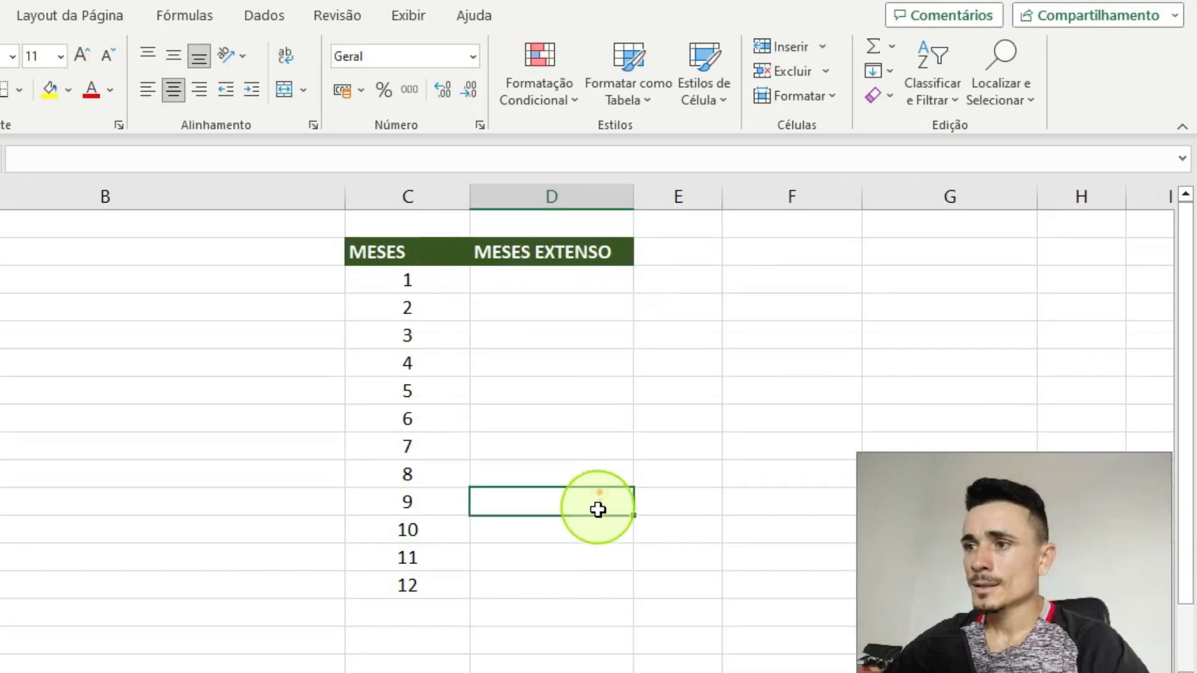
drag(406, 253, 427, 573)
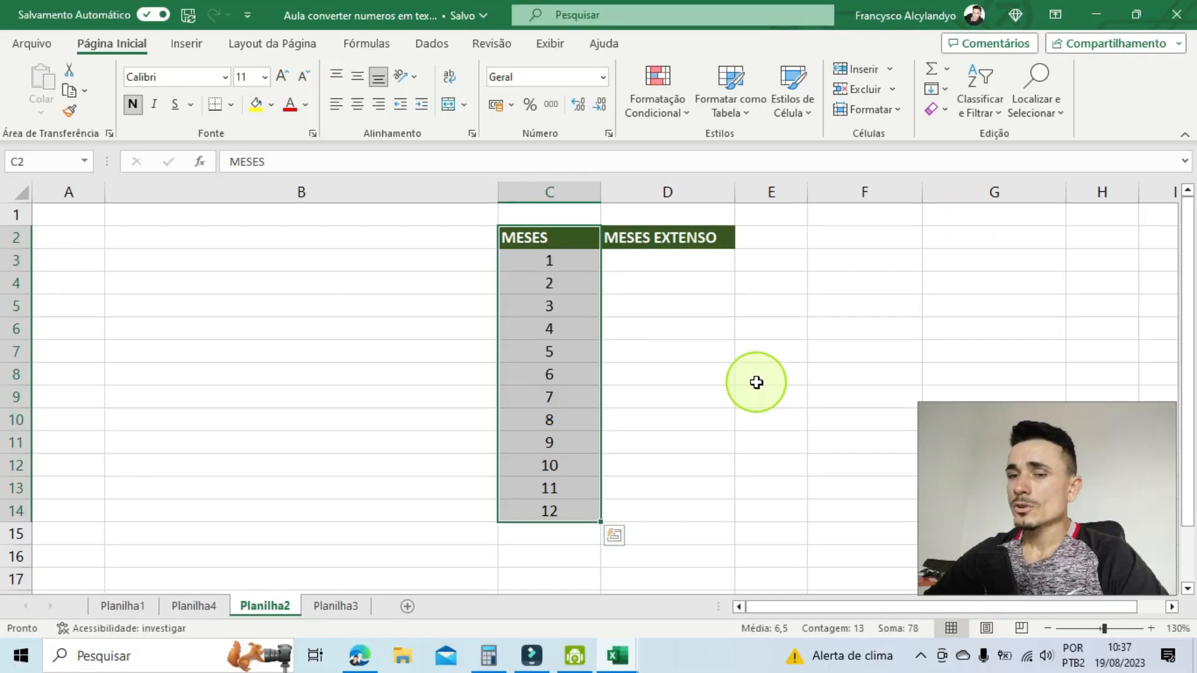
Step: Try to convert the first month number to its name in D3 with =TEXTO(C3;"MMM")
click(690, 264)
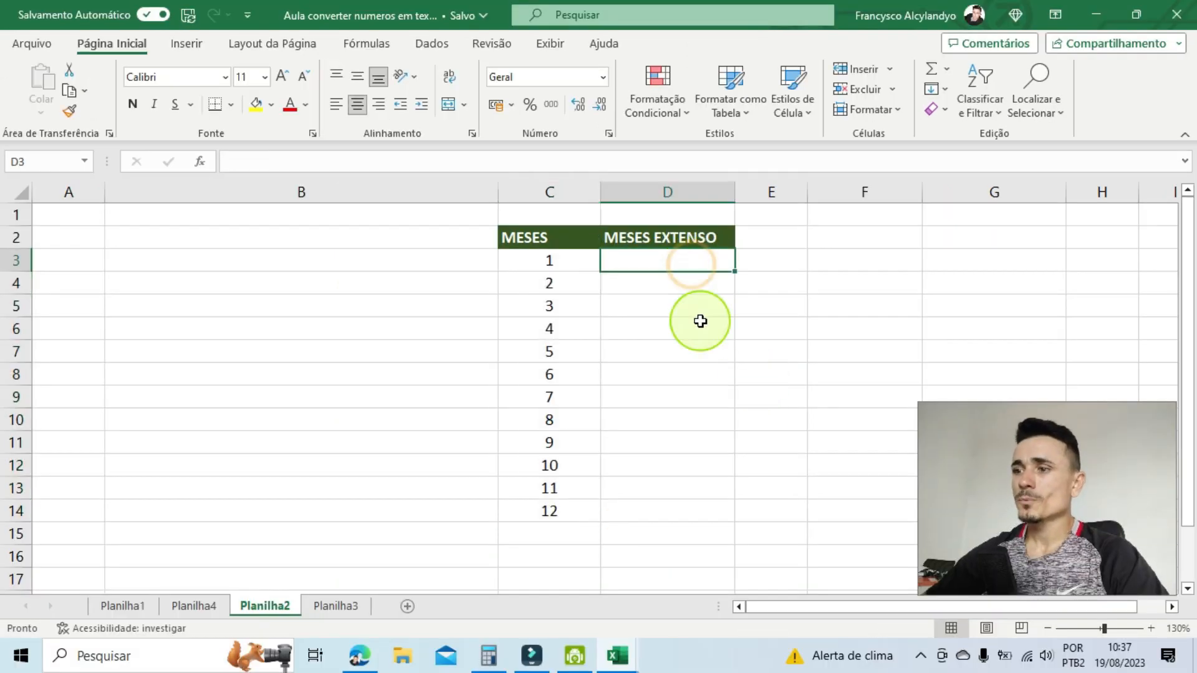
text(=)
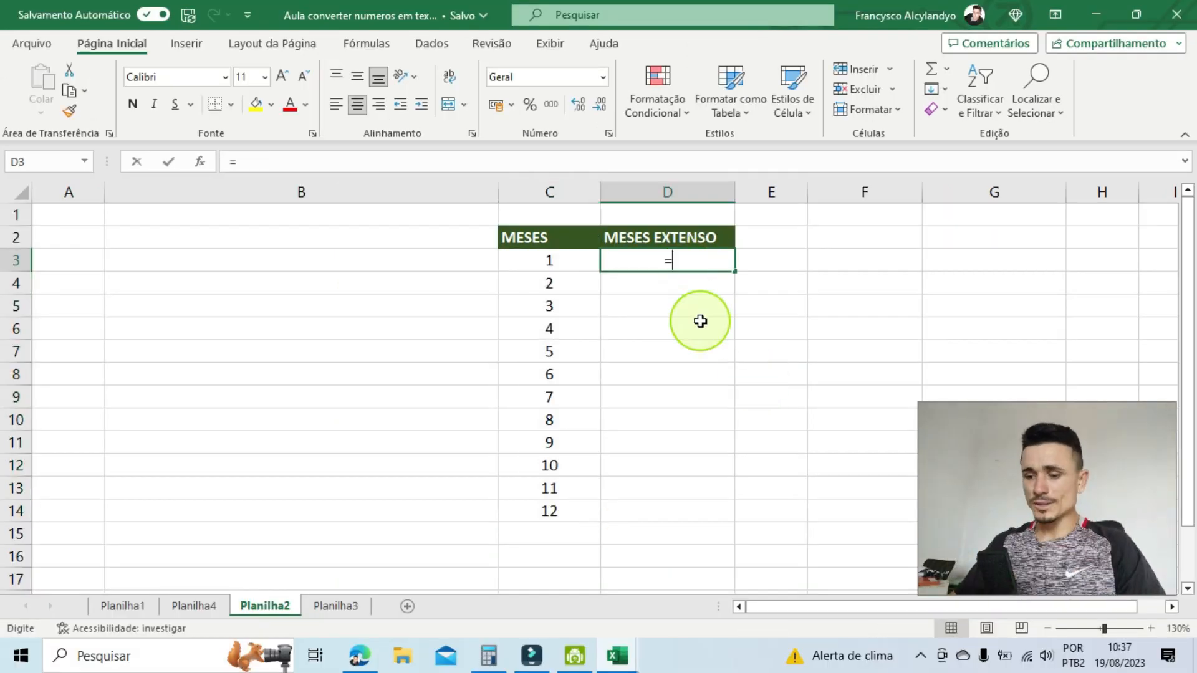
text(TEXTO()
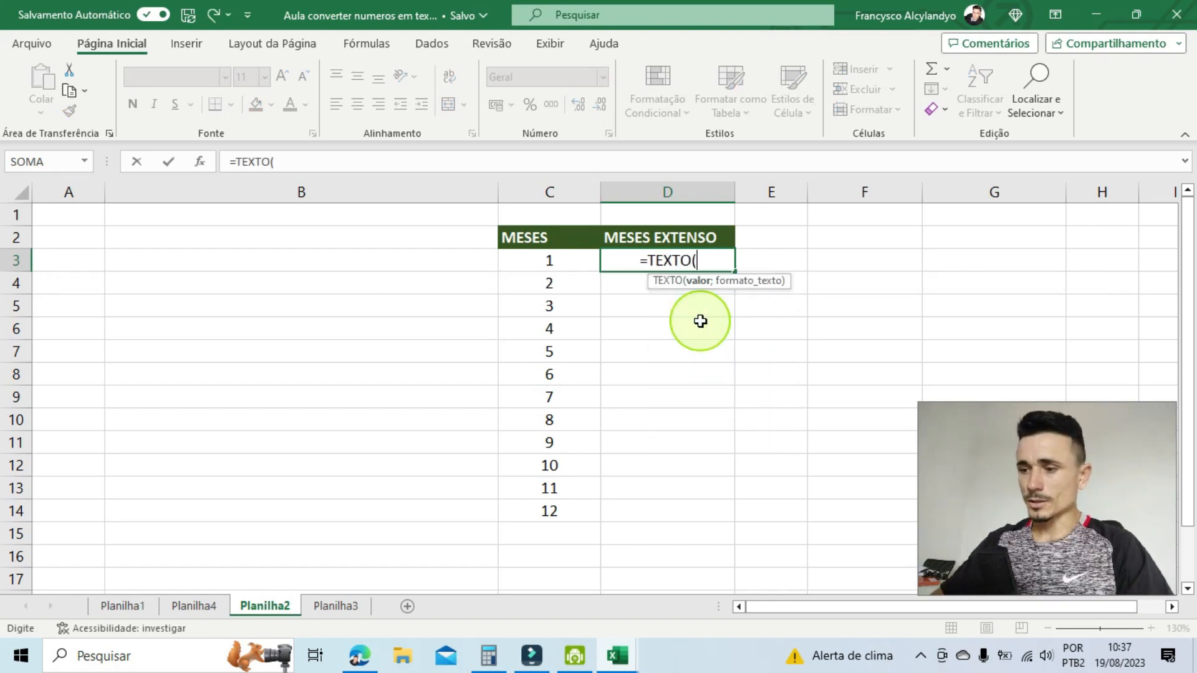
click(563, 266)
text(;)
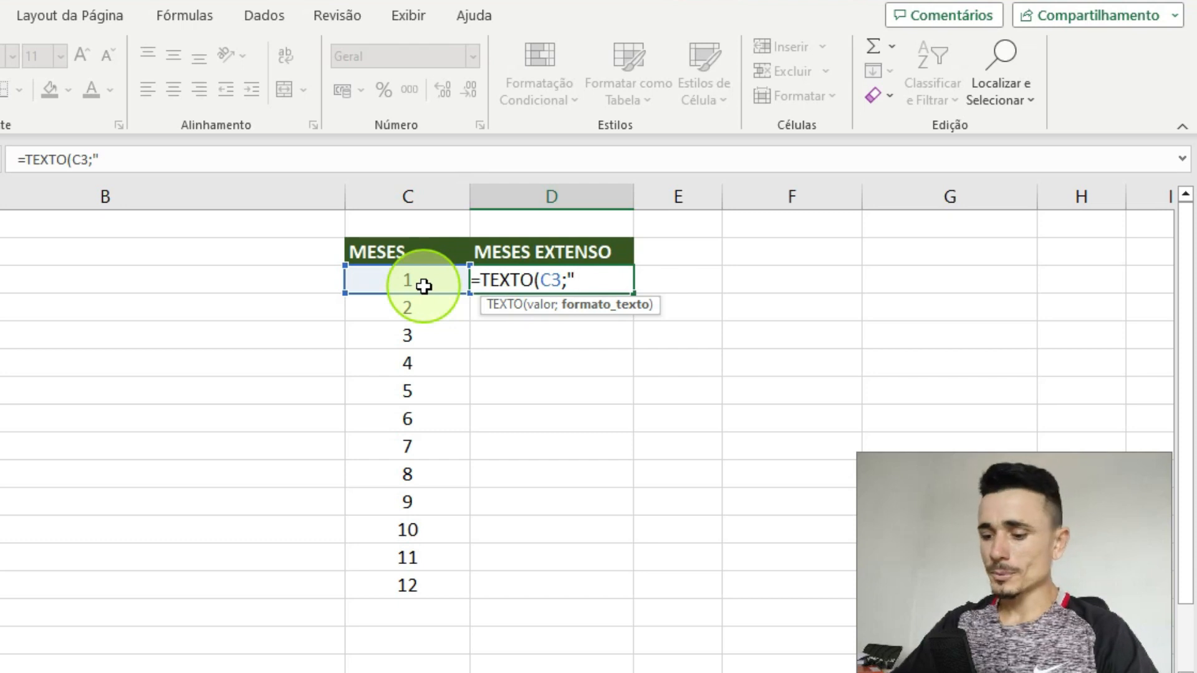
text("MMM)
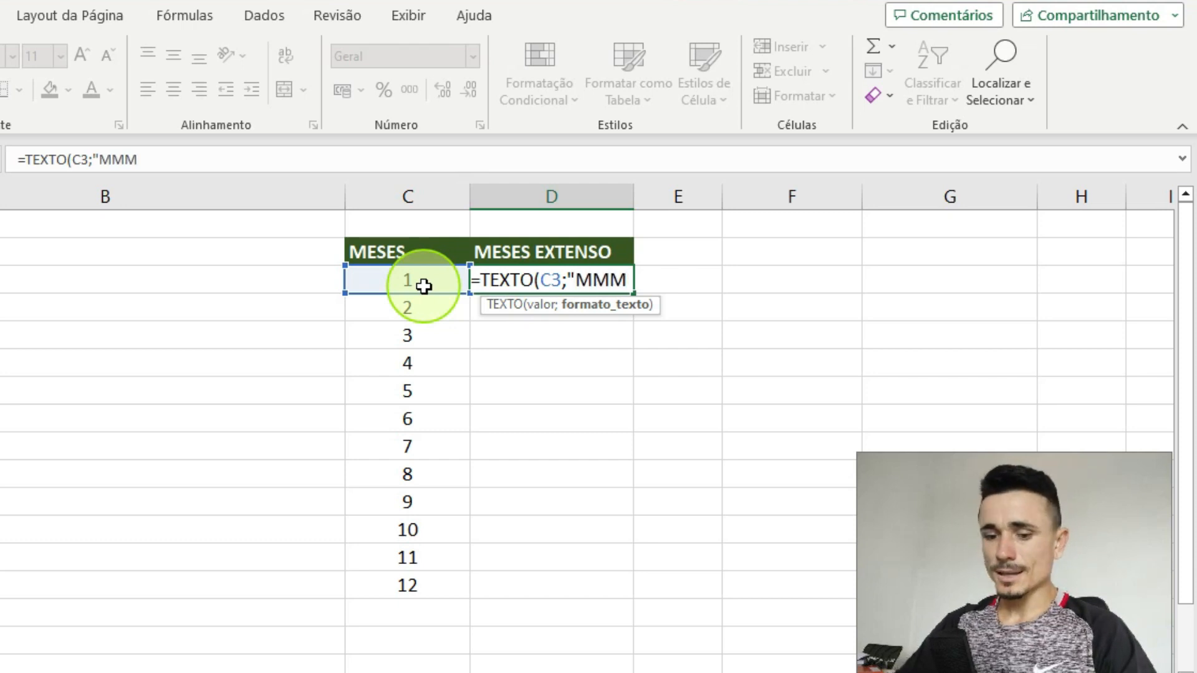
text(")
key(Return)
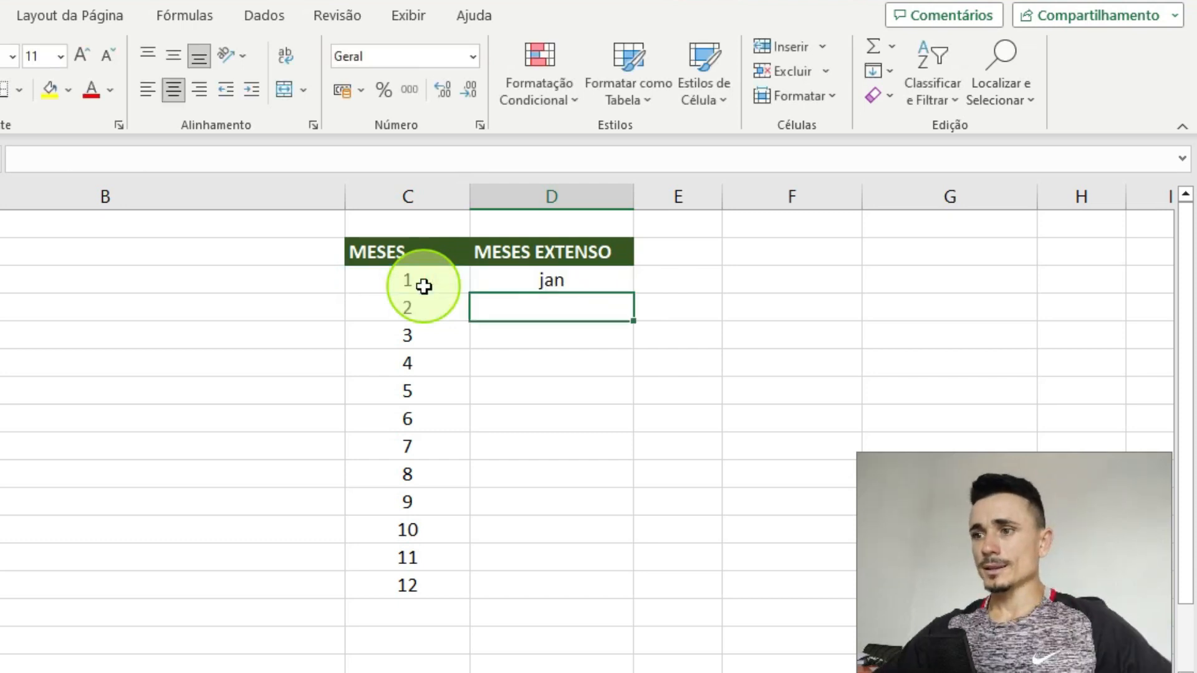
Step: Fill the D3 formula down through D14, and clear the contents of D3:D14
click(600, 280)
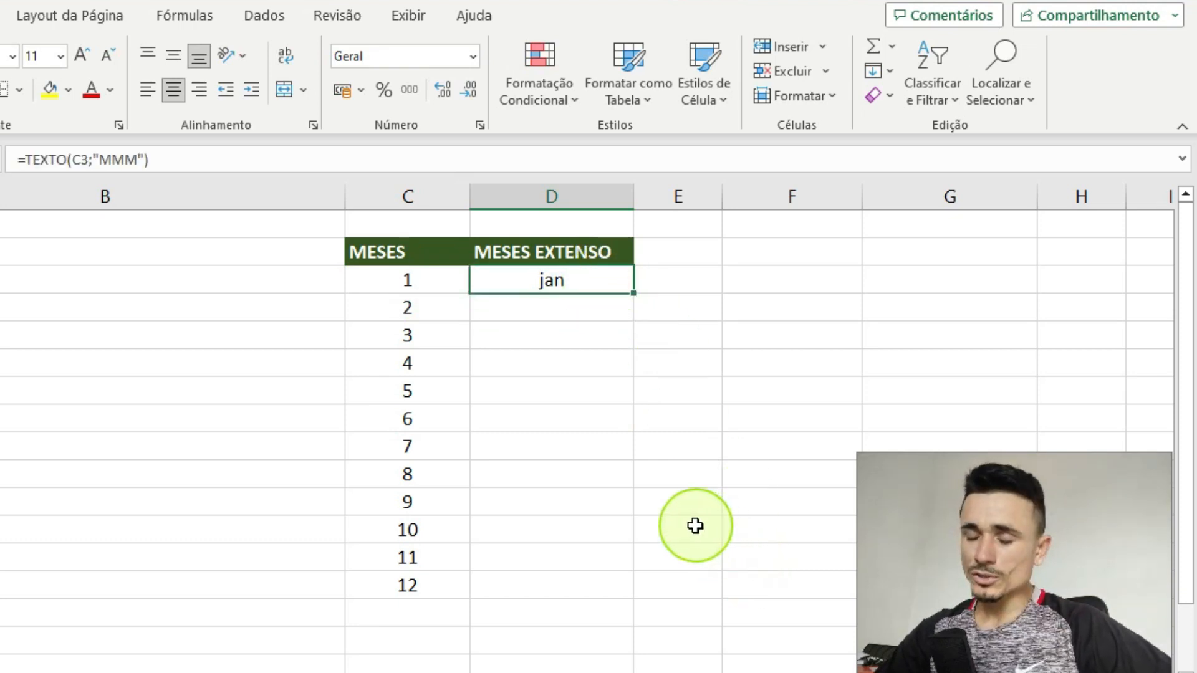
drag(633, 300, 614, 611)
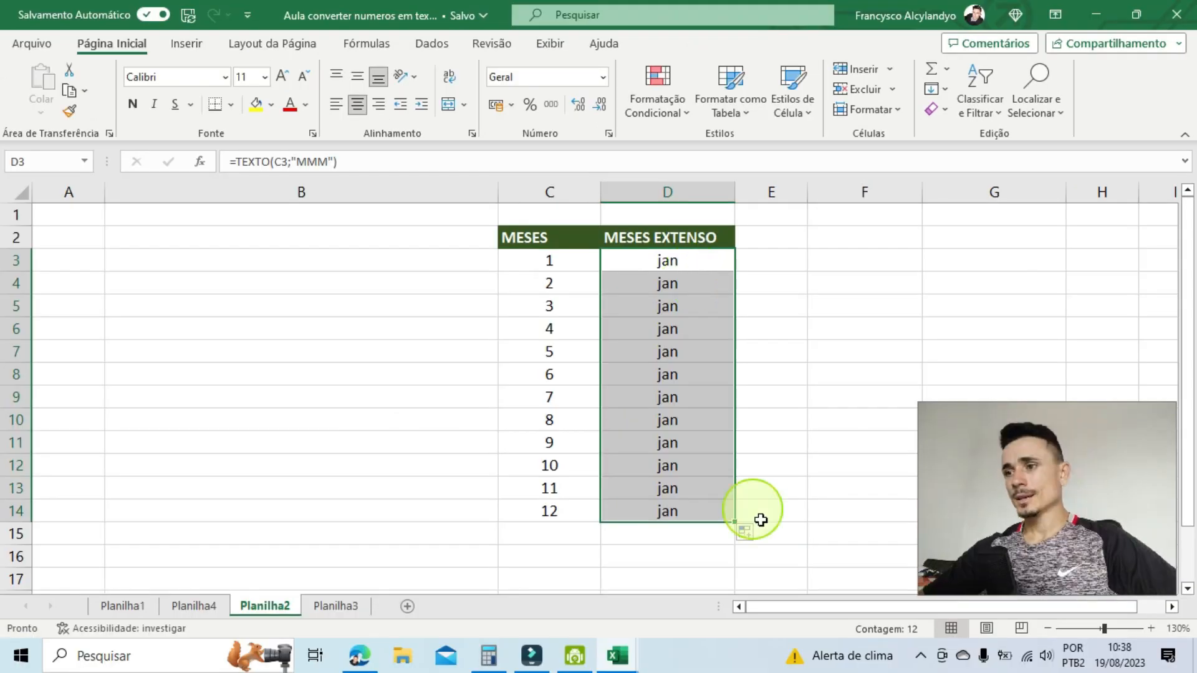
key(Delete)
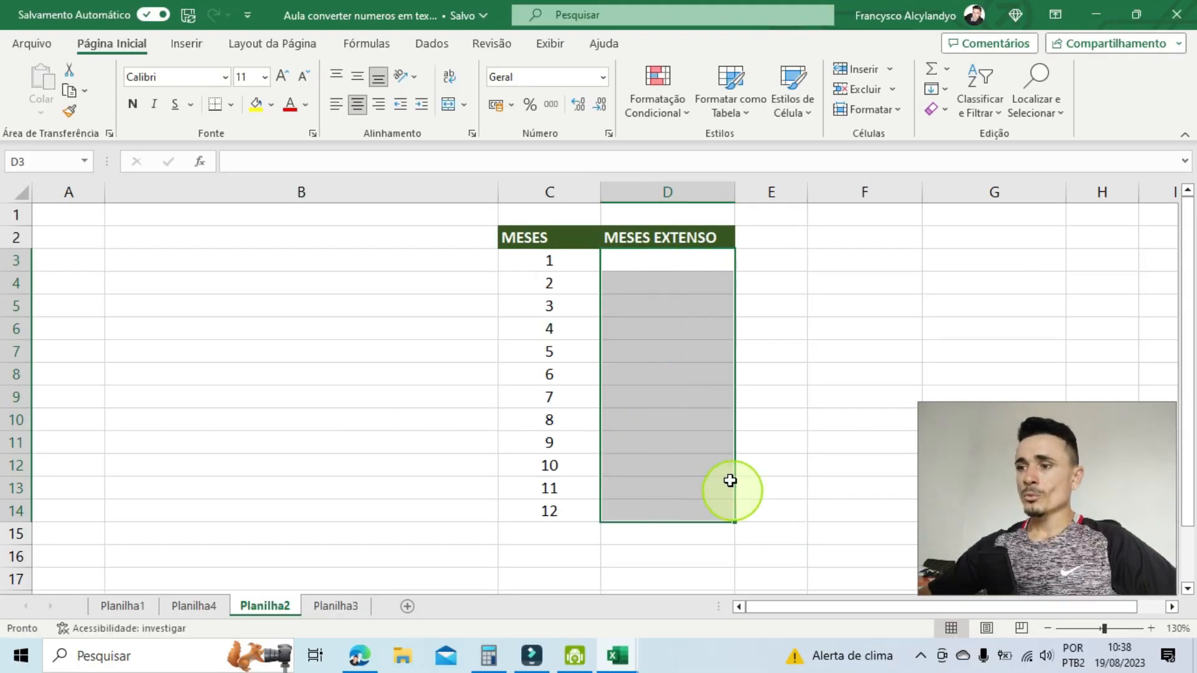
Step: Enter =TEXTO(DATA(2023;C3;1);"MMM") in D3 and fill it down through D14
click(694, 261)
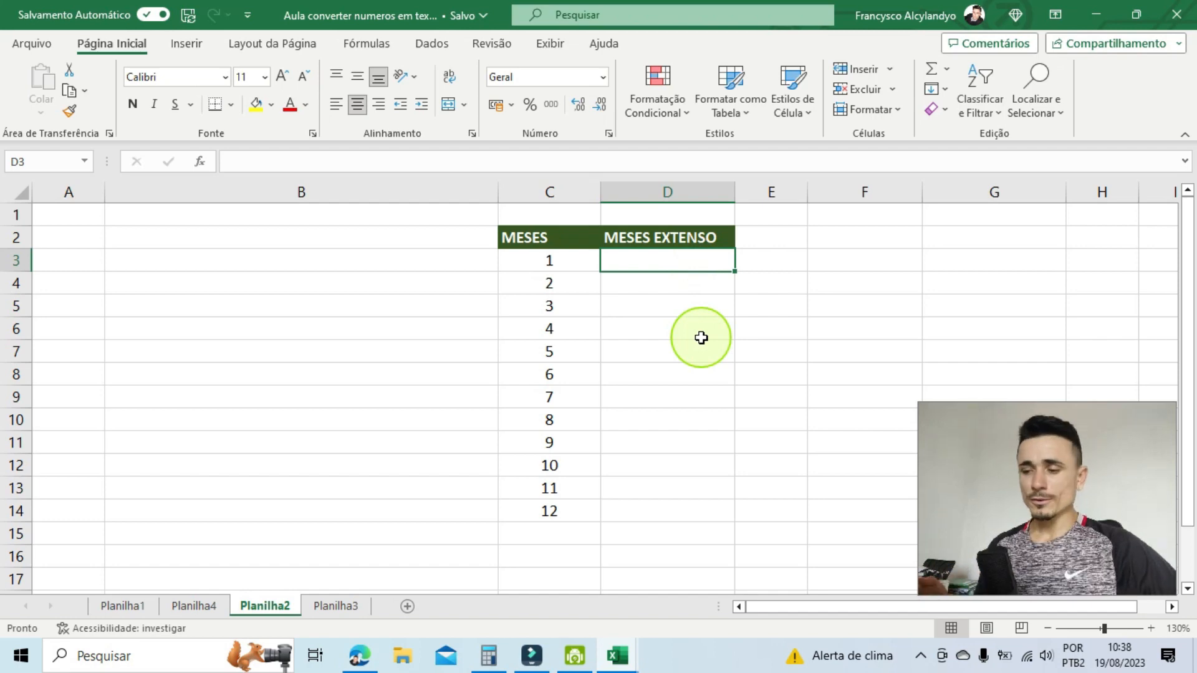
text(=TEX)
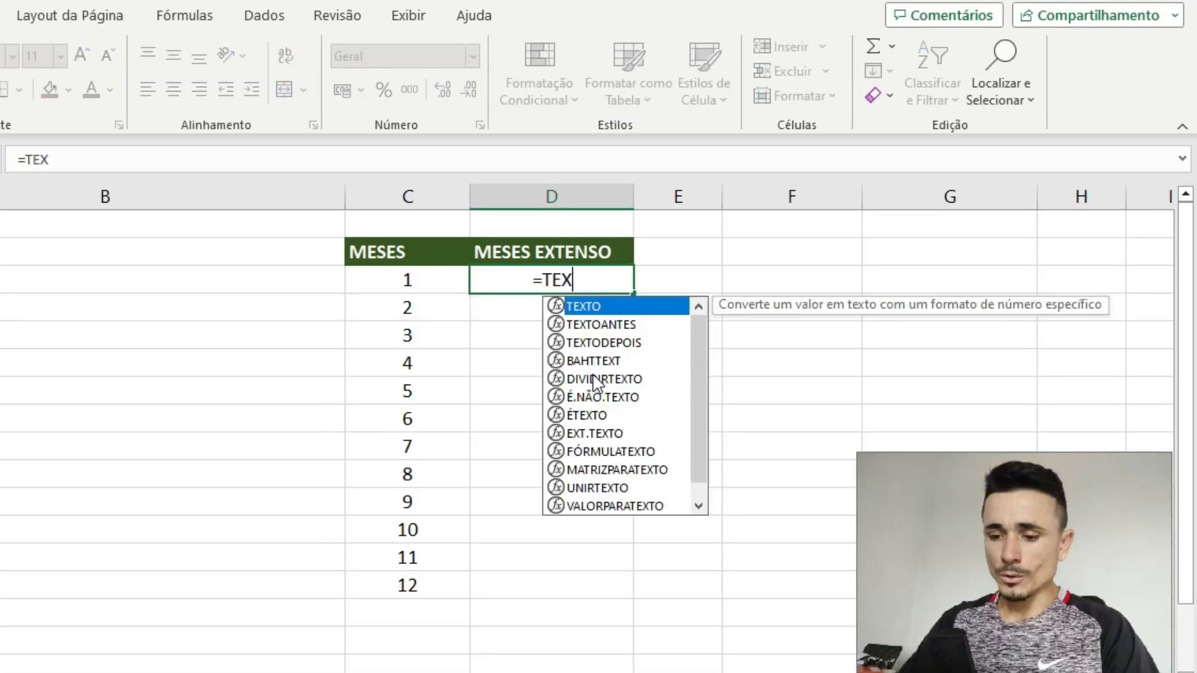
text(TO()
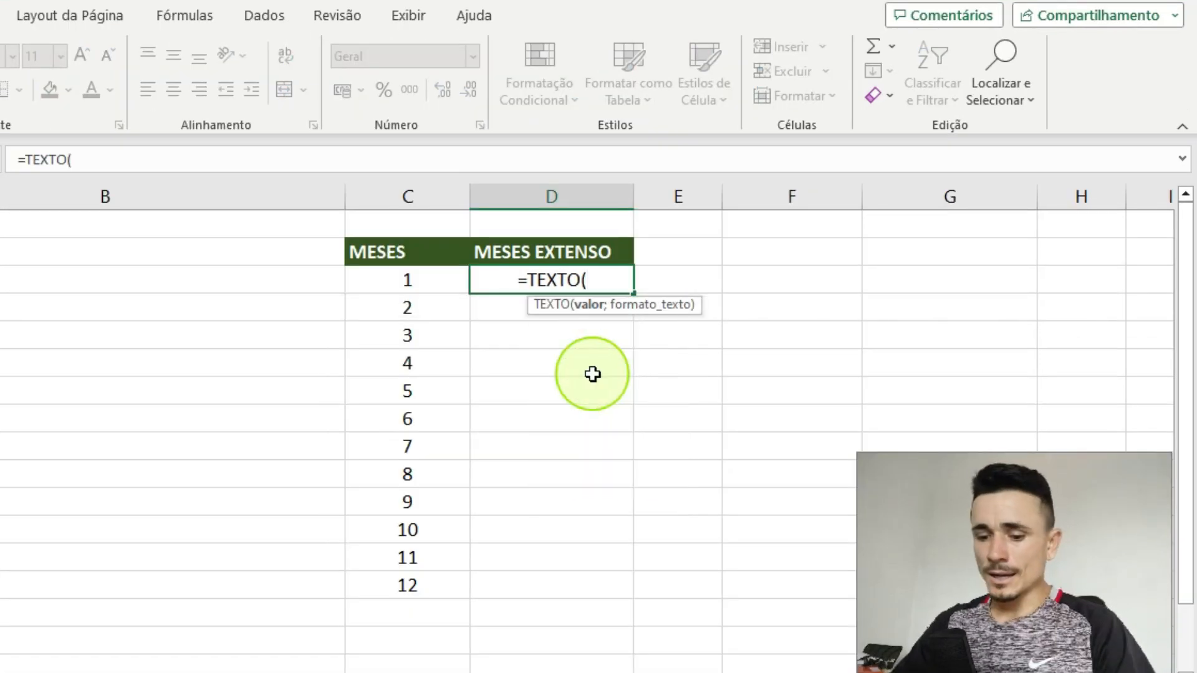
text(DATA()
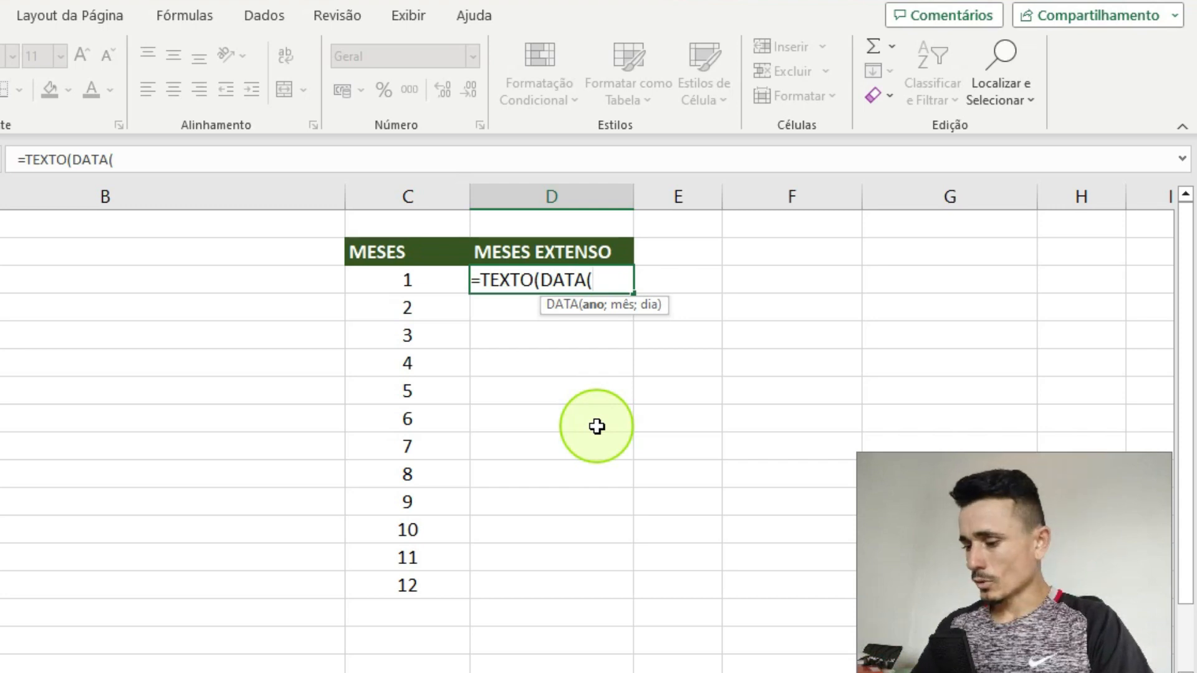
text(202)
text(3;)
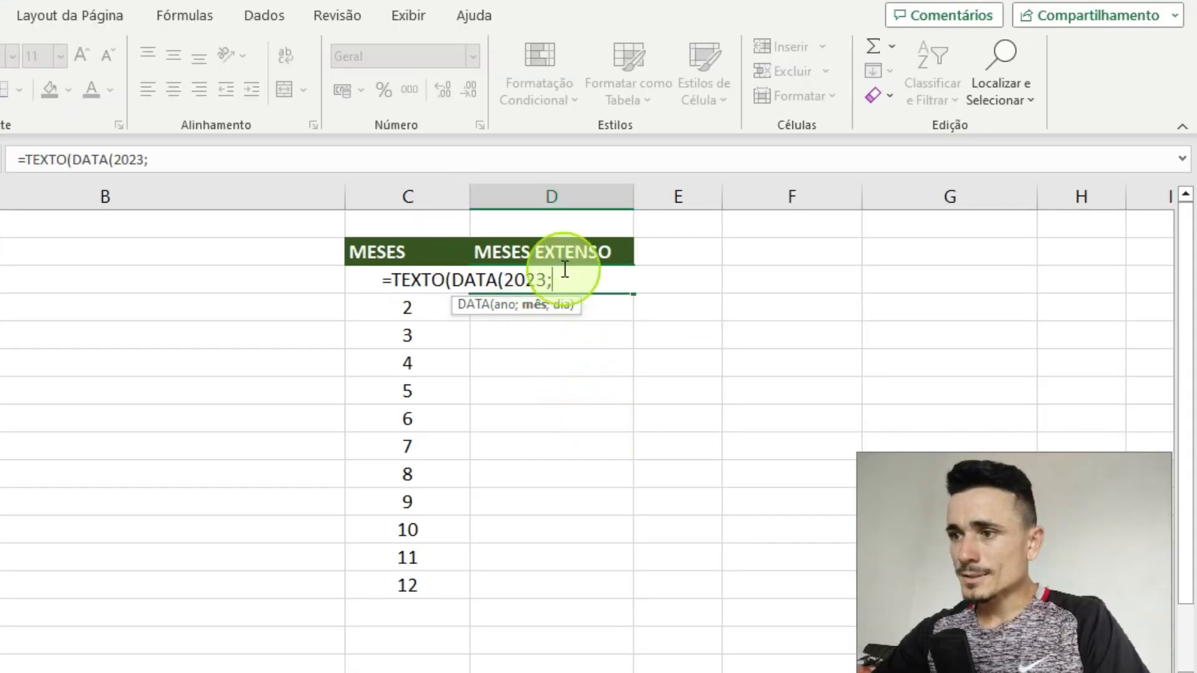
click(359, 284)
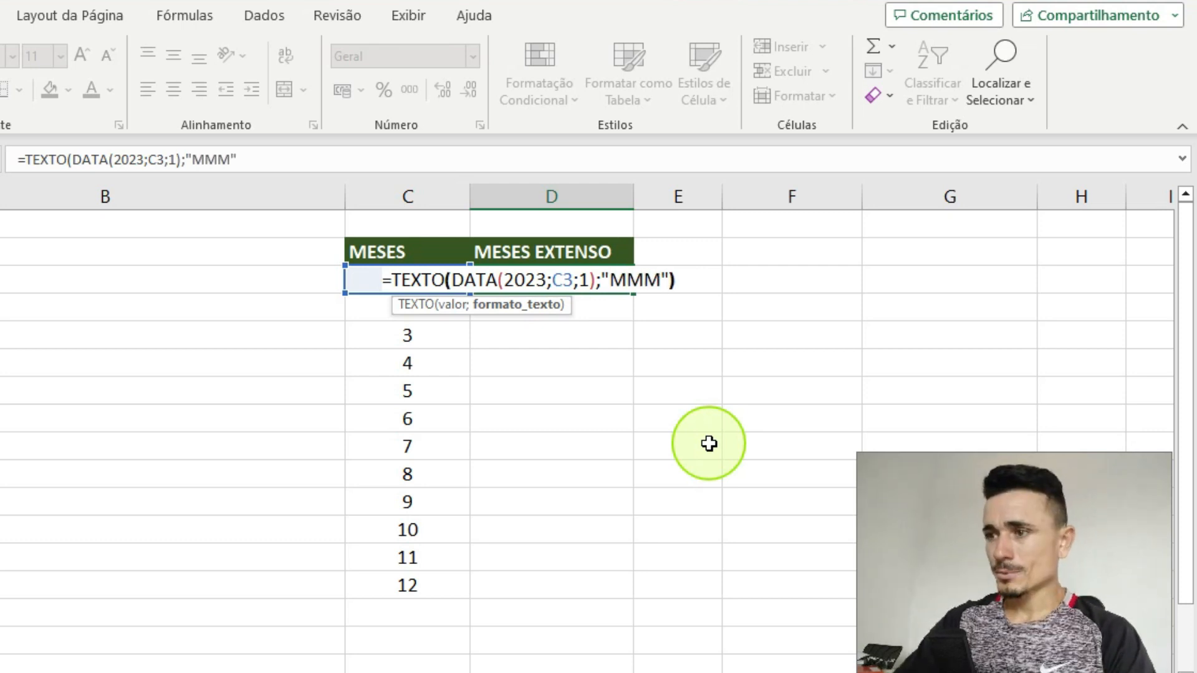
key(Return)
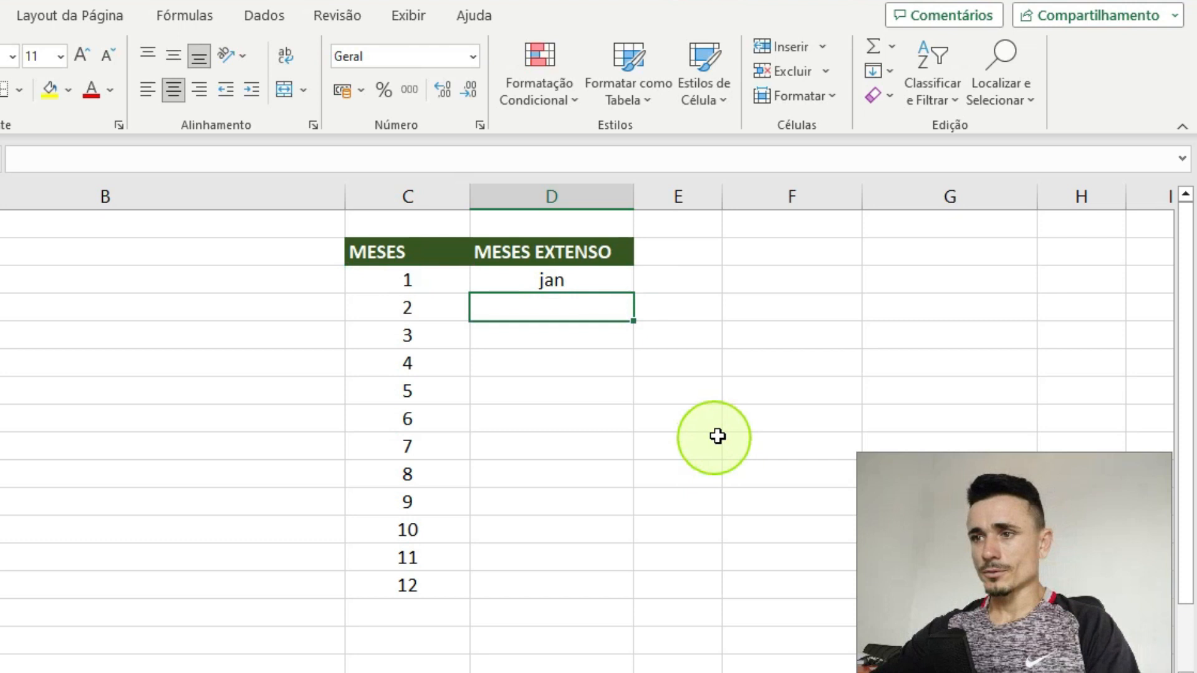
click(598, 283)
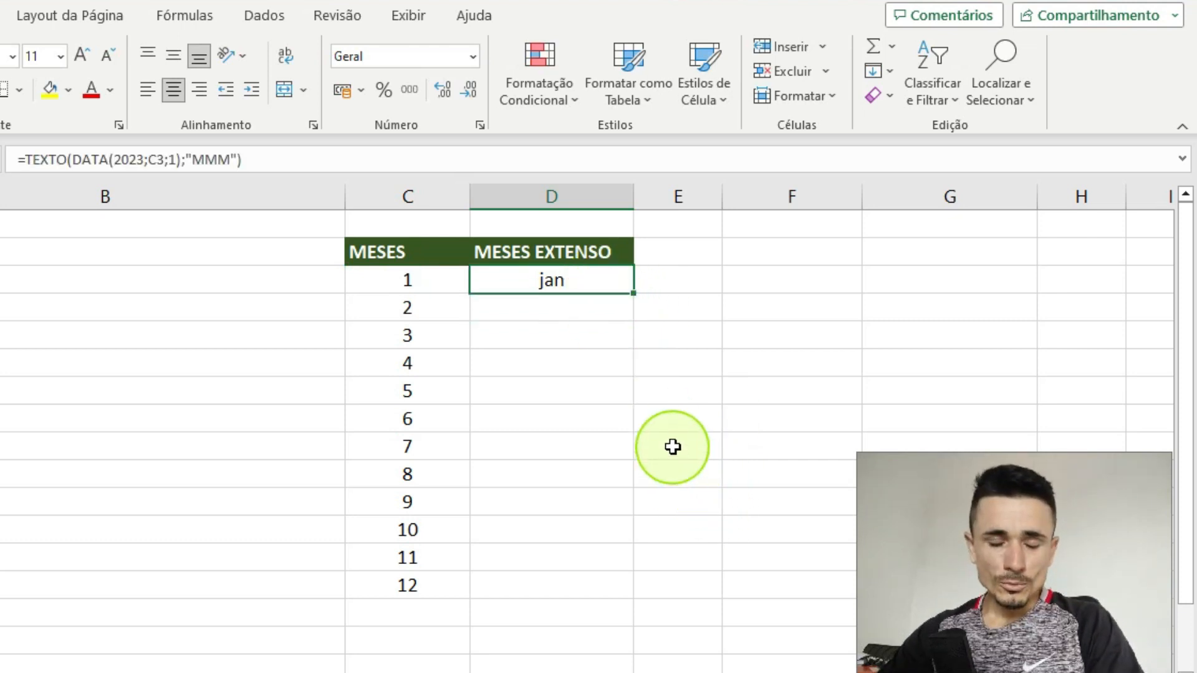
drag(639, 294, 611, 595)
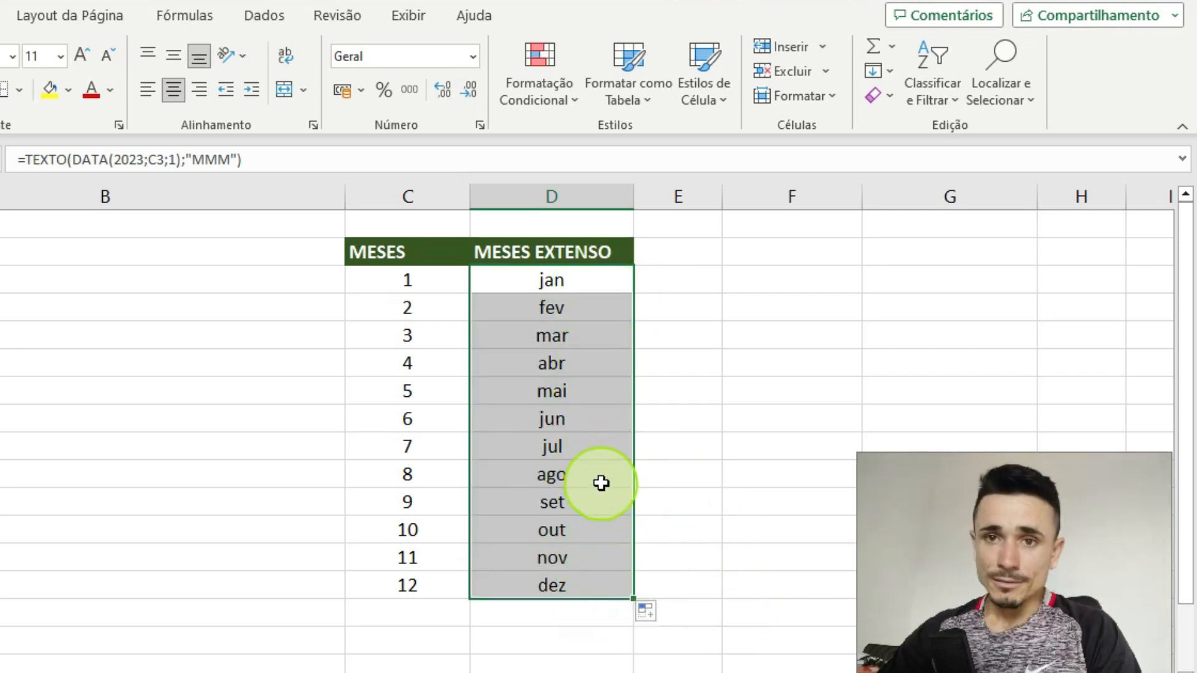
Step: Change the month format in D3's formula to "MMMM" and refill the MESES EXTENSO cells through D14
double_click(582, 280)
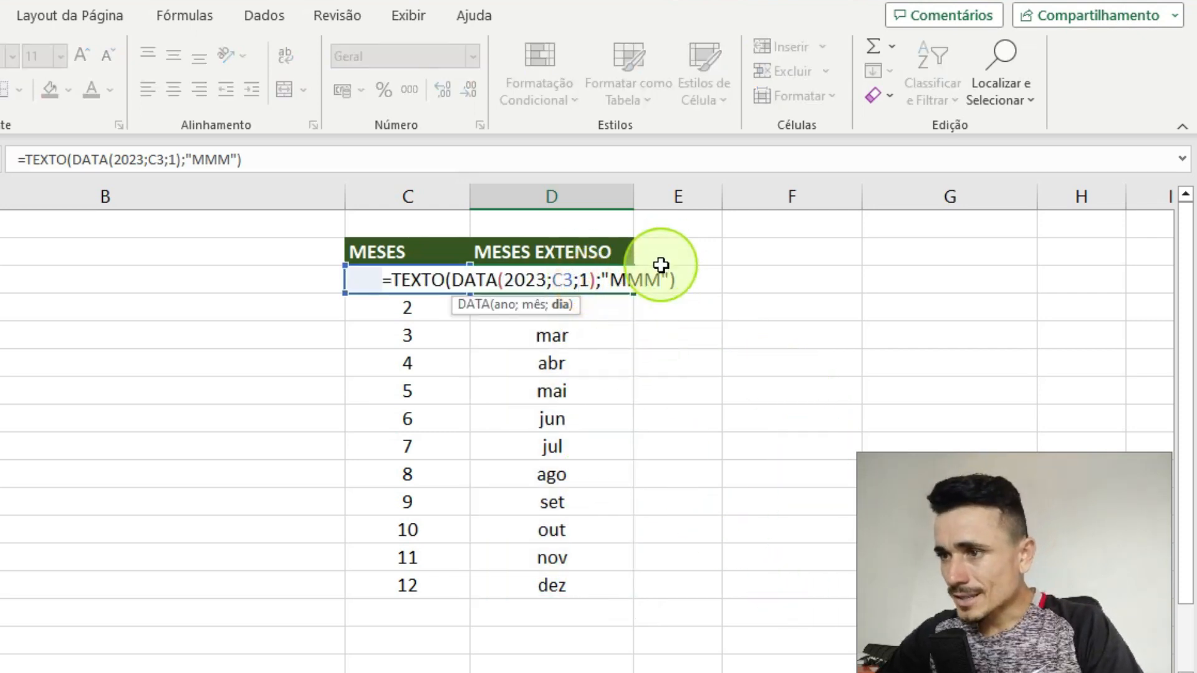
click(648, 279)
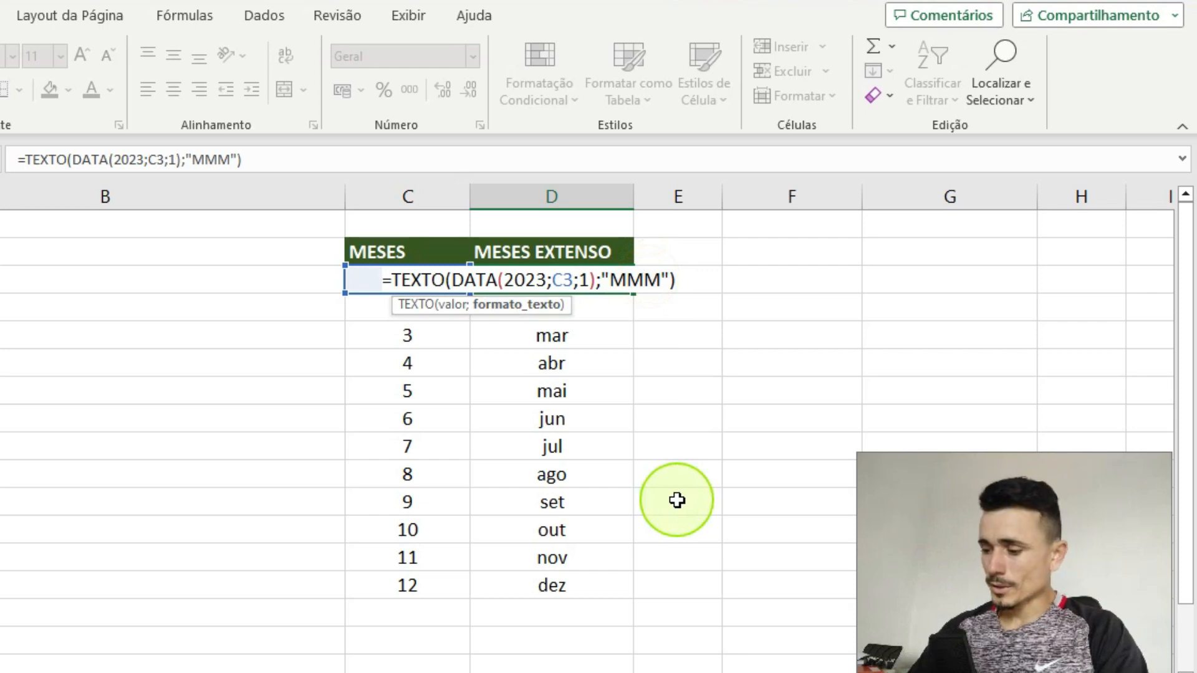
text(M)
key(Return)
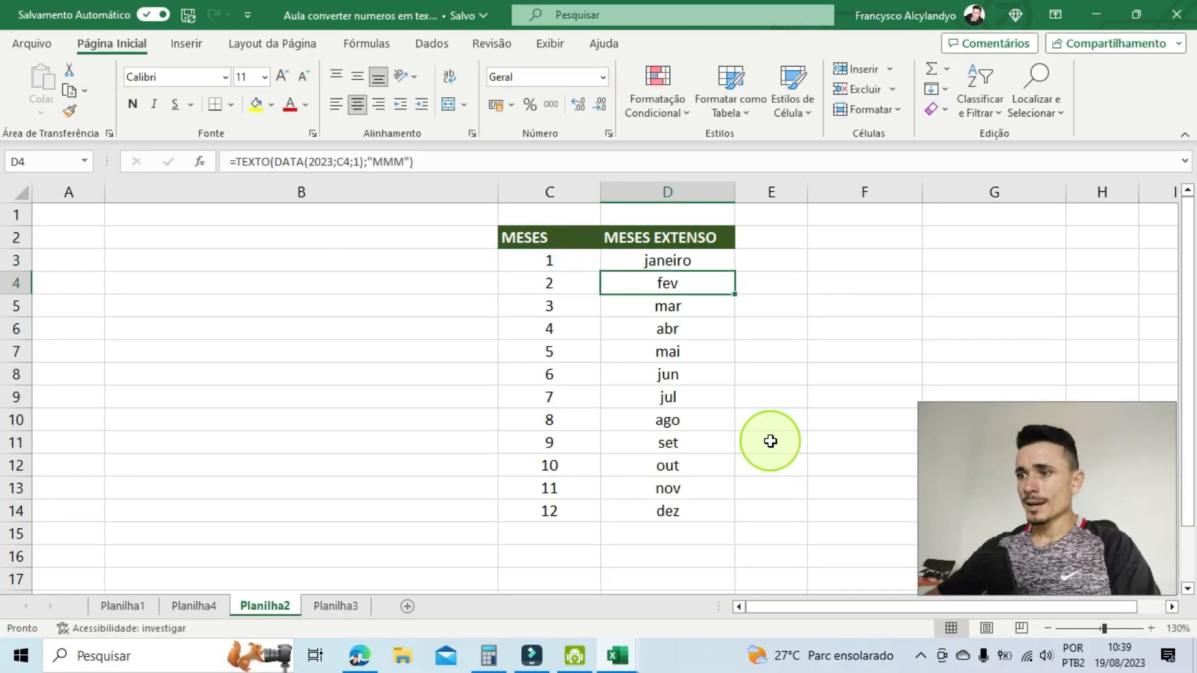
click(612, 275)
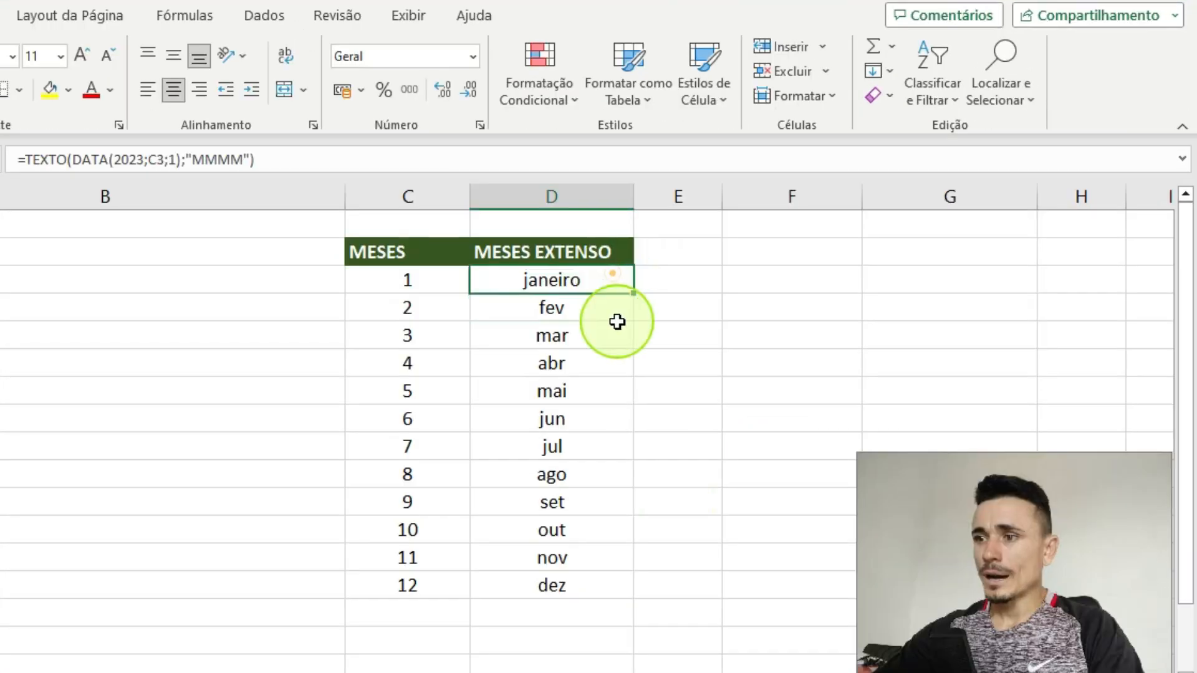
drag(633, 293, 599, 595)
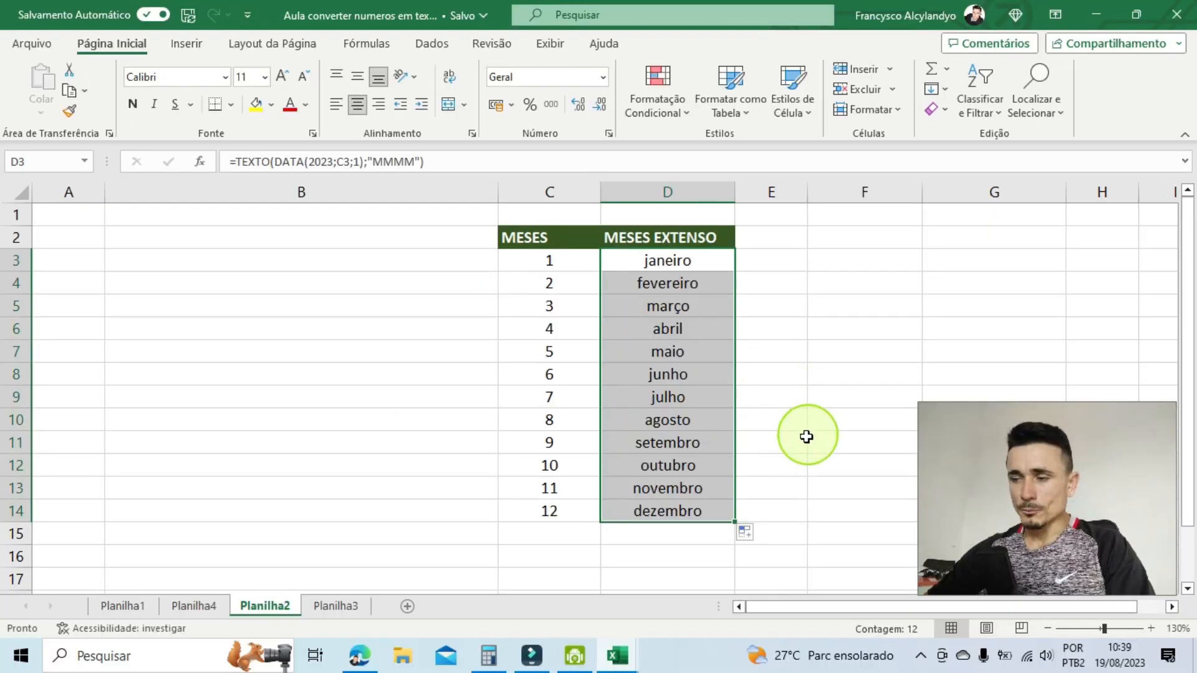
click(789, 445)
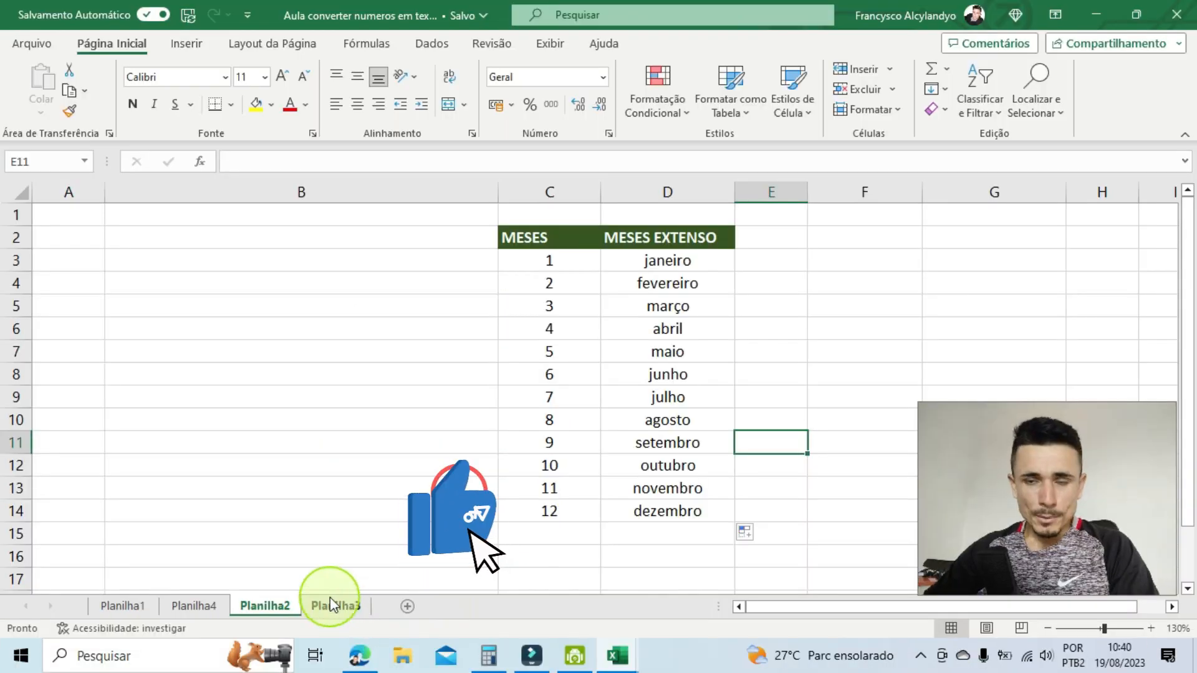
Step: On the Planilha3 sheet, clear the DIA SEMANA EXTENSO values in D4:D8
click(334, 607)
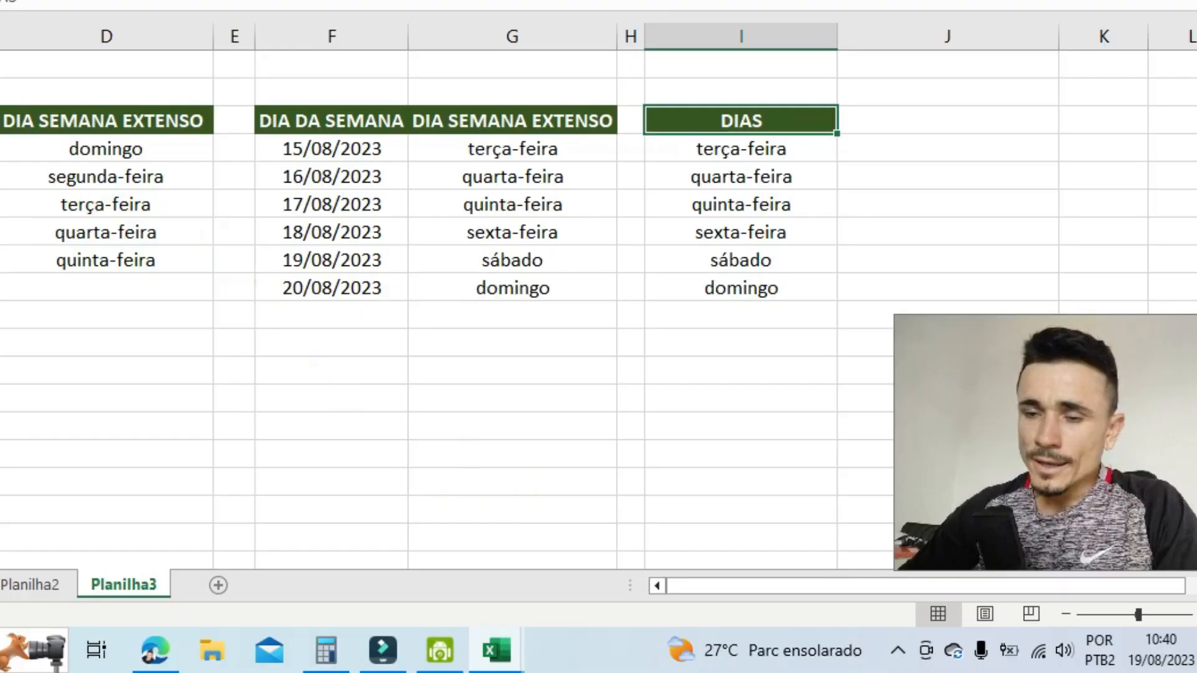
drag(2, 149, 2, 176)
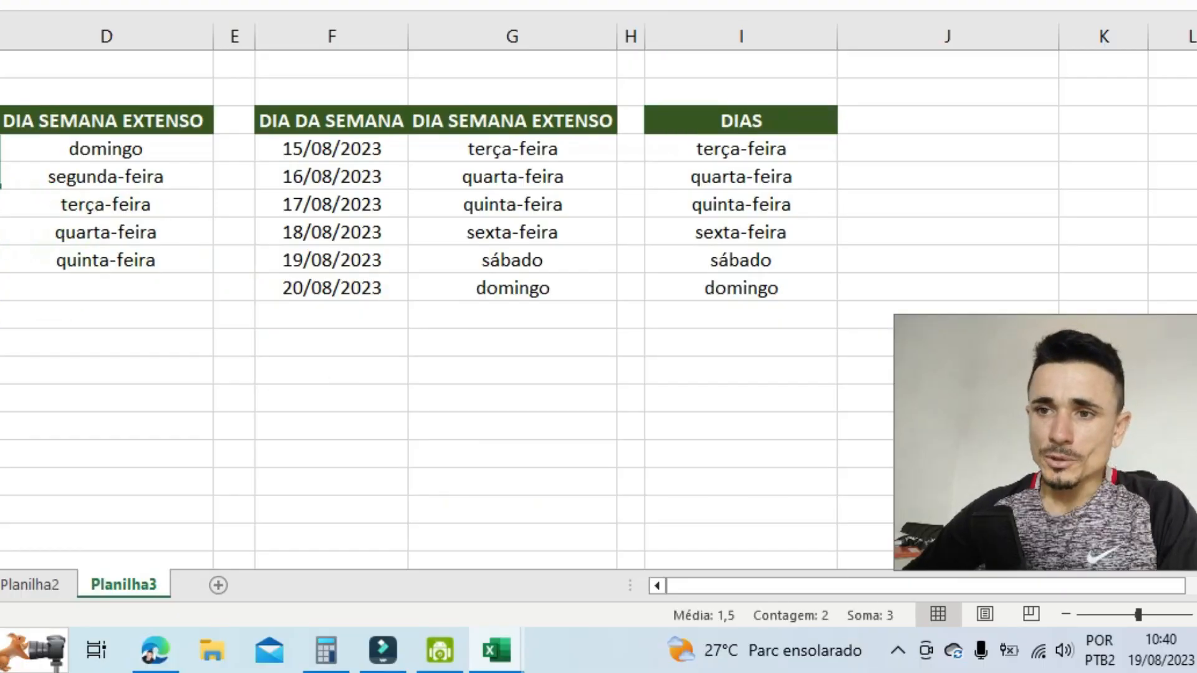
drag(149, 147, 148, 243)
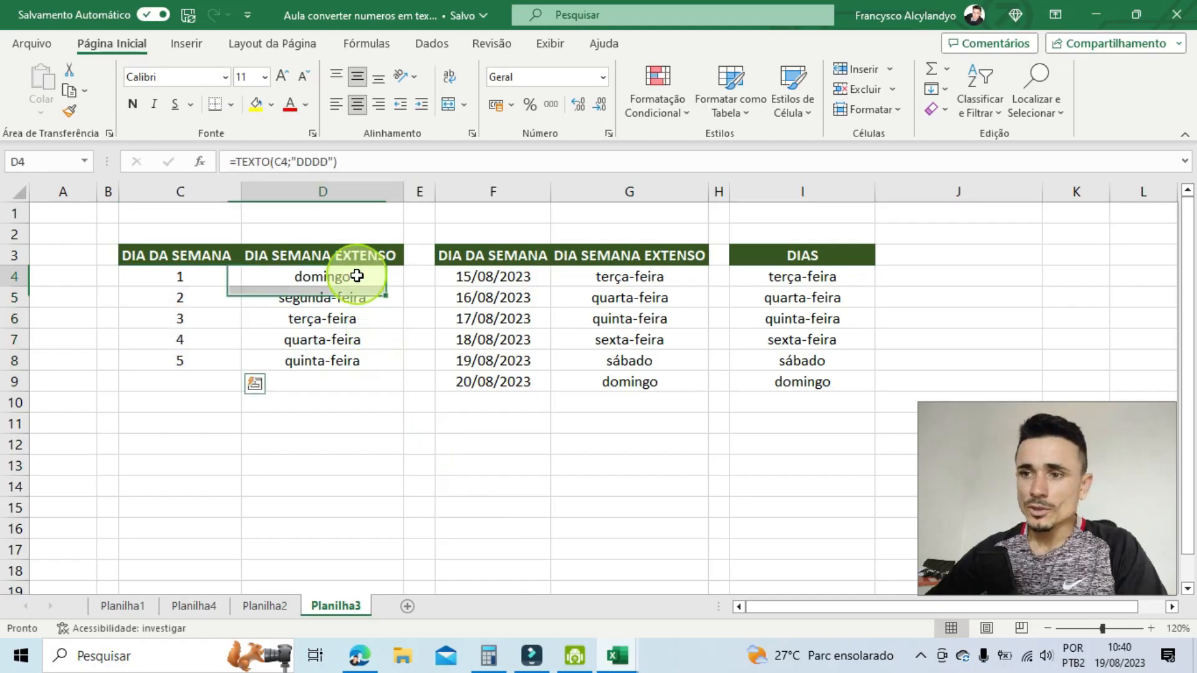
drag(354, 348, 384, 356)
key(Delete)
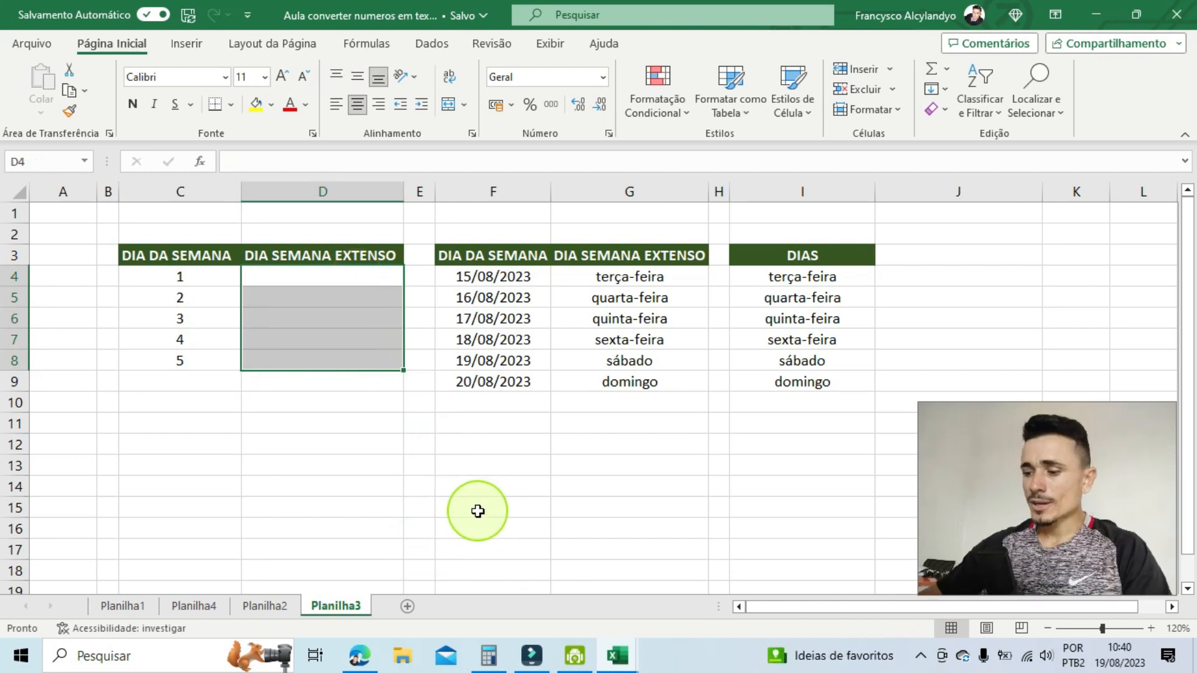
Step: Enter =DIA.DA.SEMANA(C4;1) in D4 and fill it down through D8
text(=DIA)
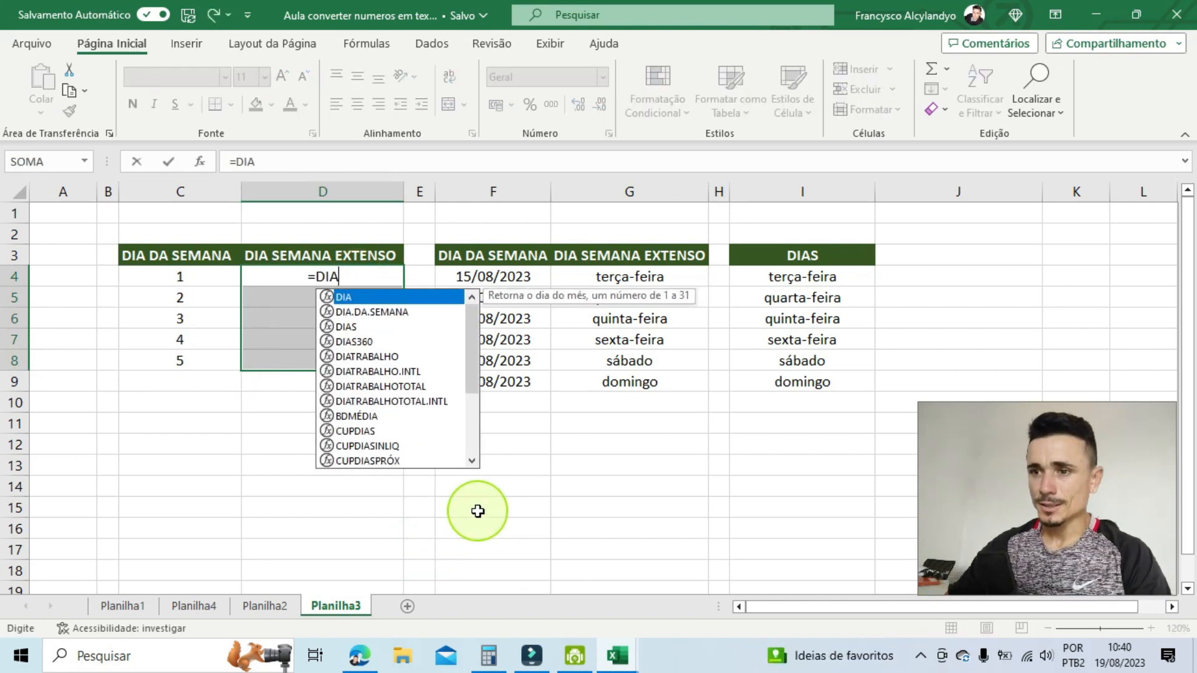
key(Down)
key(Tab)
click(184, 277)
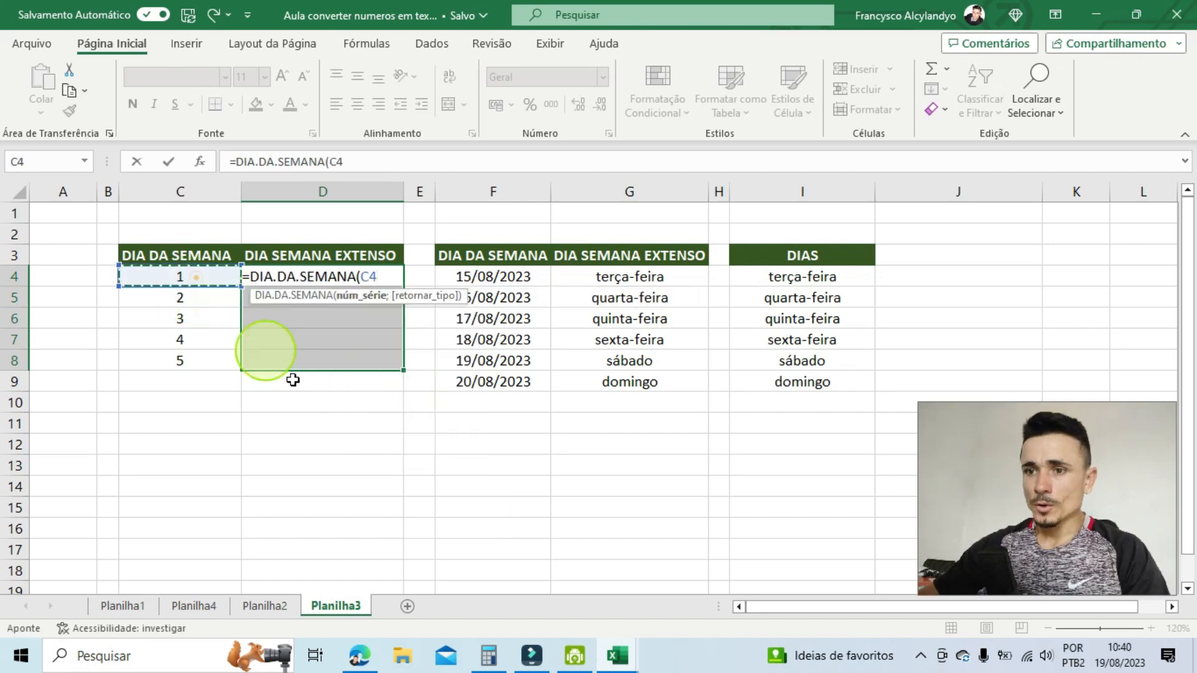
text(;)
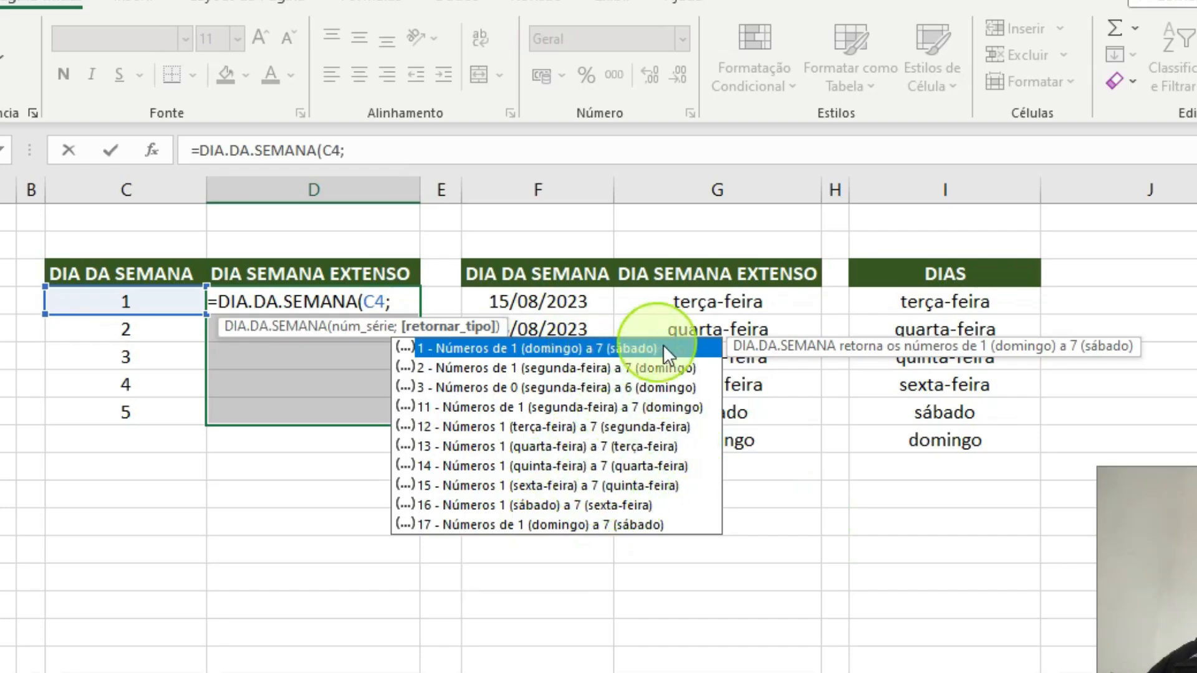
double_click(599, 349)
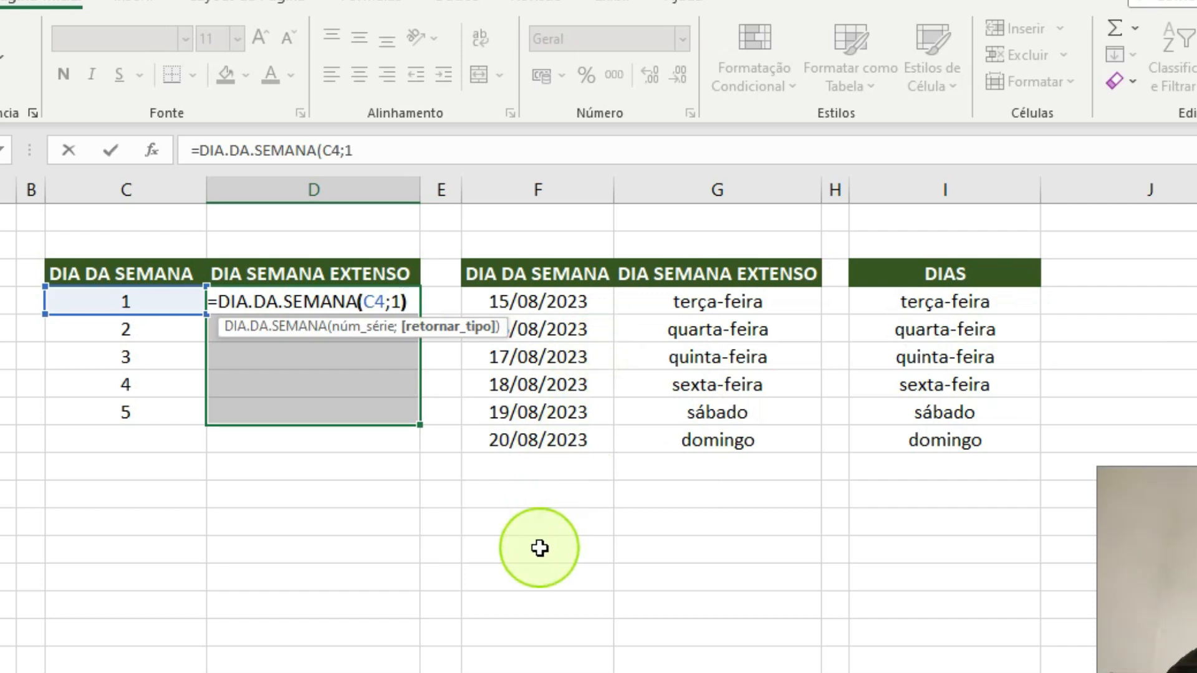
key(Return)
click(321, 308)
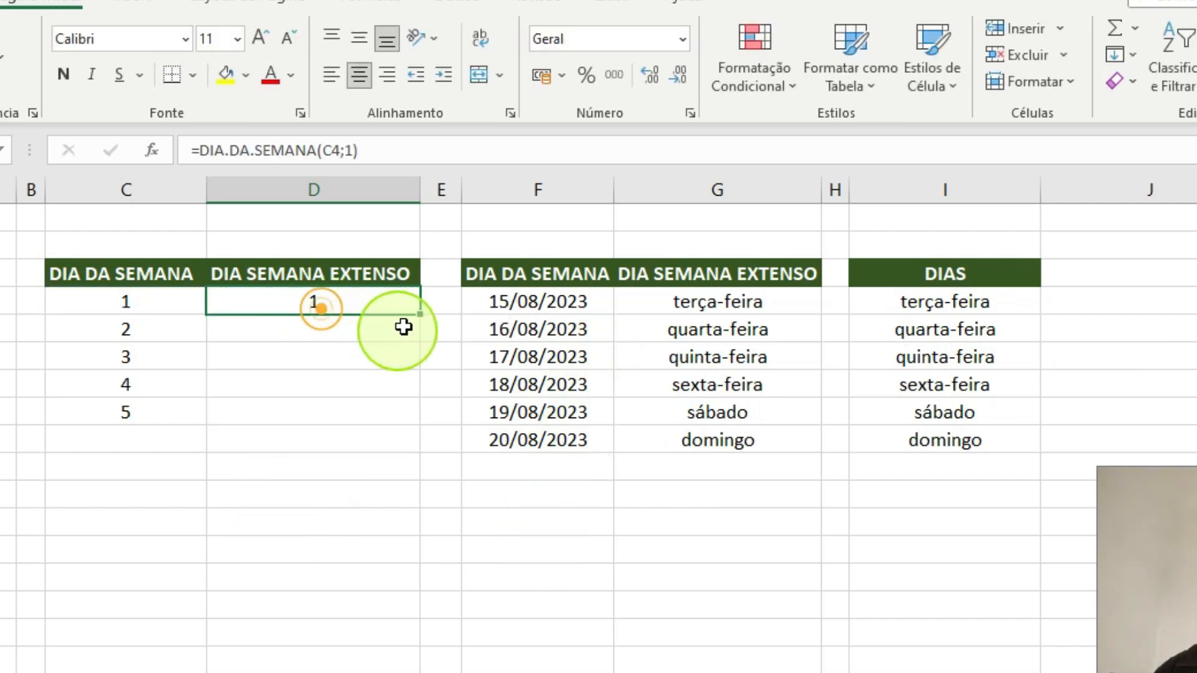
drag(416, 313, 392, 433)
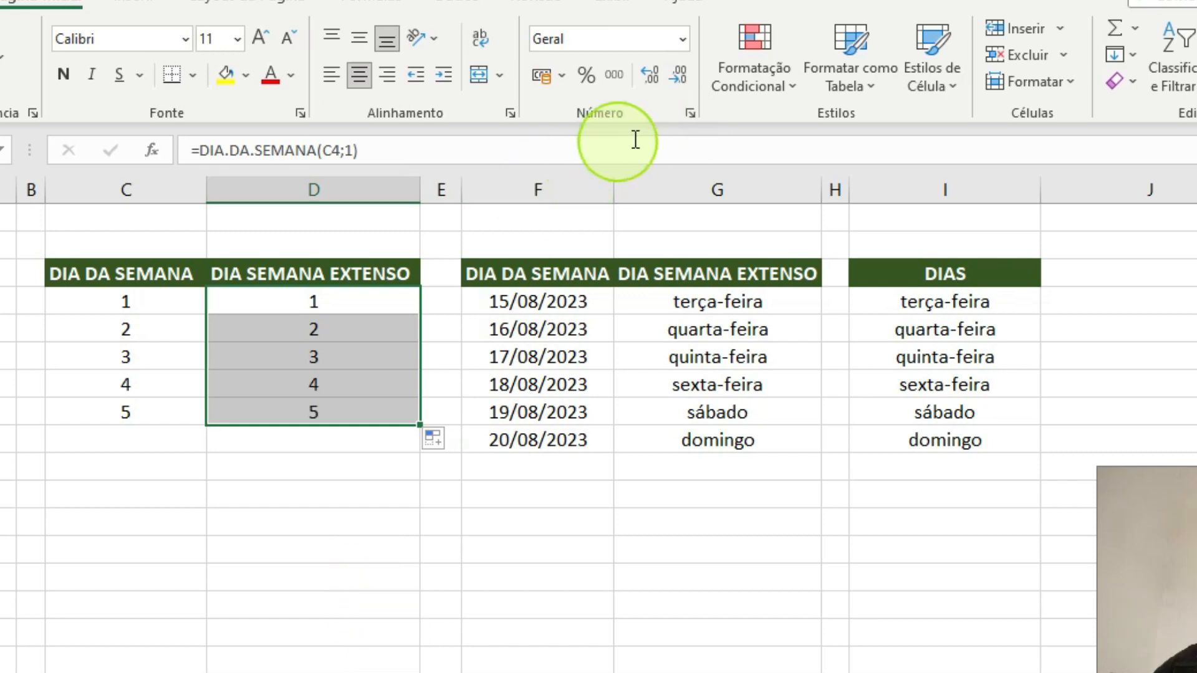
Step: Apply the custom number format DDDD to the DIA SEMANA EXTENSO cells D4:D8
click(689, 114)
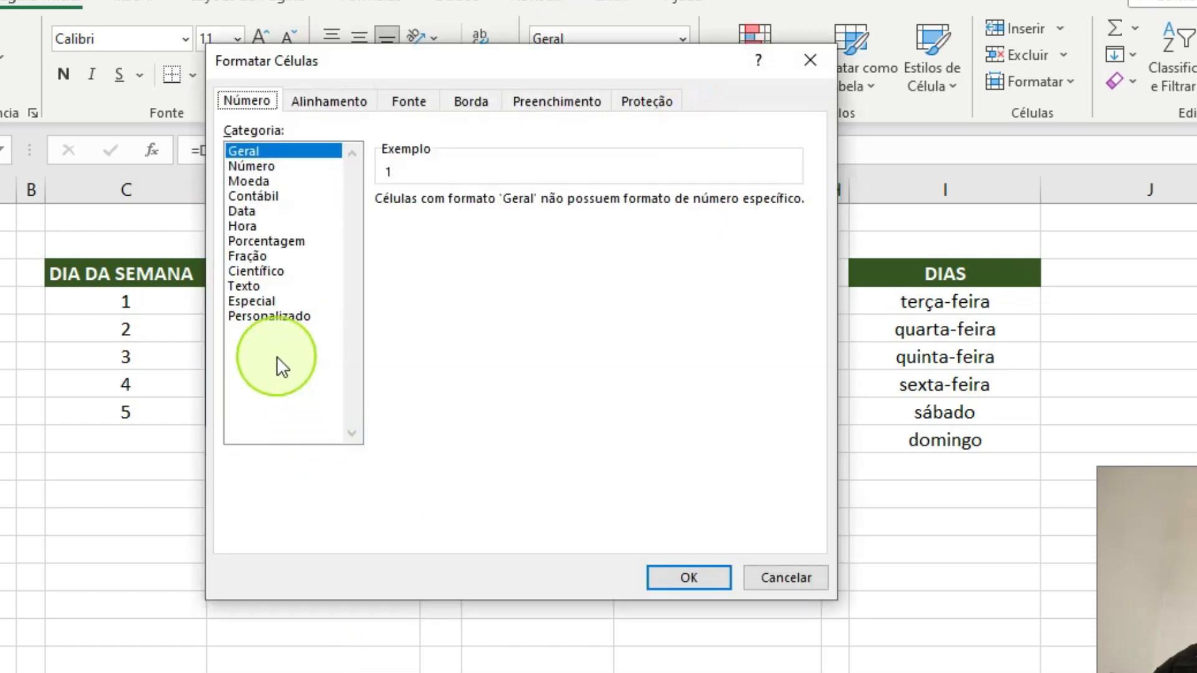
click(275, 315)
click(500, 222)
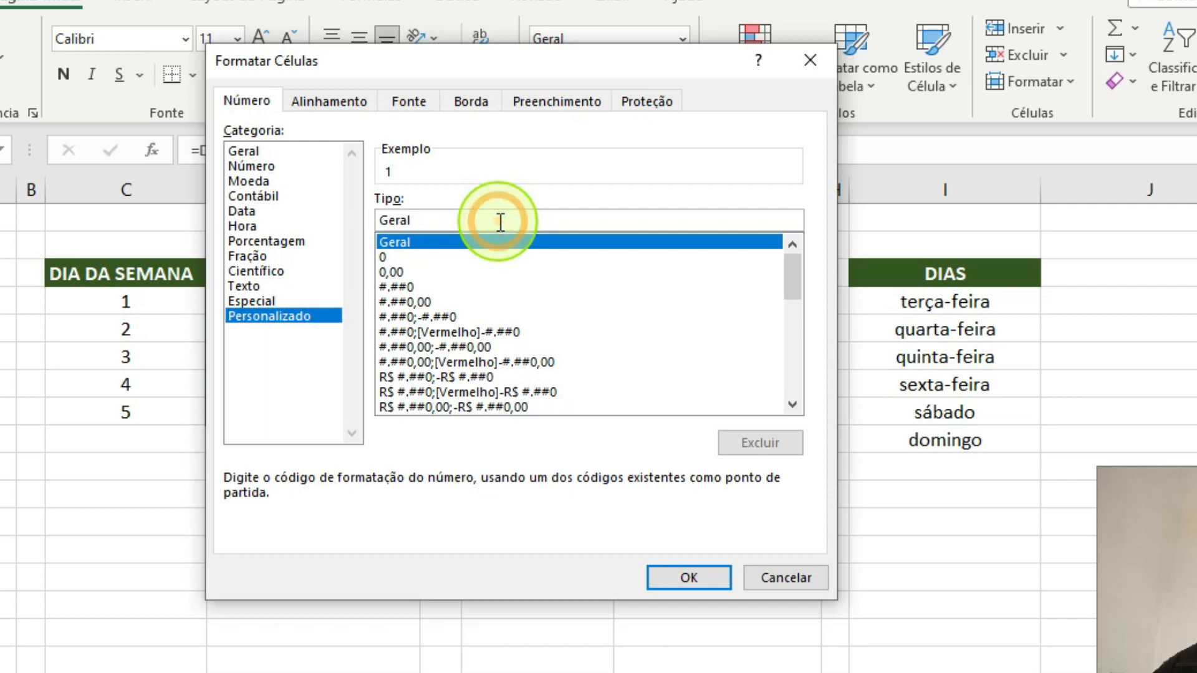
key(BackSpace)
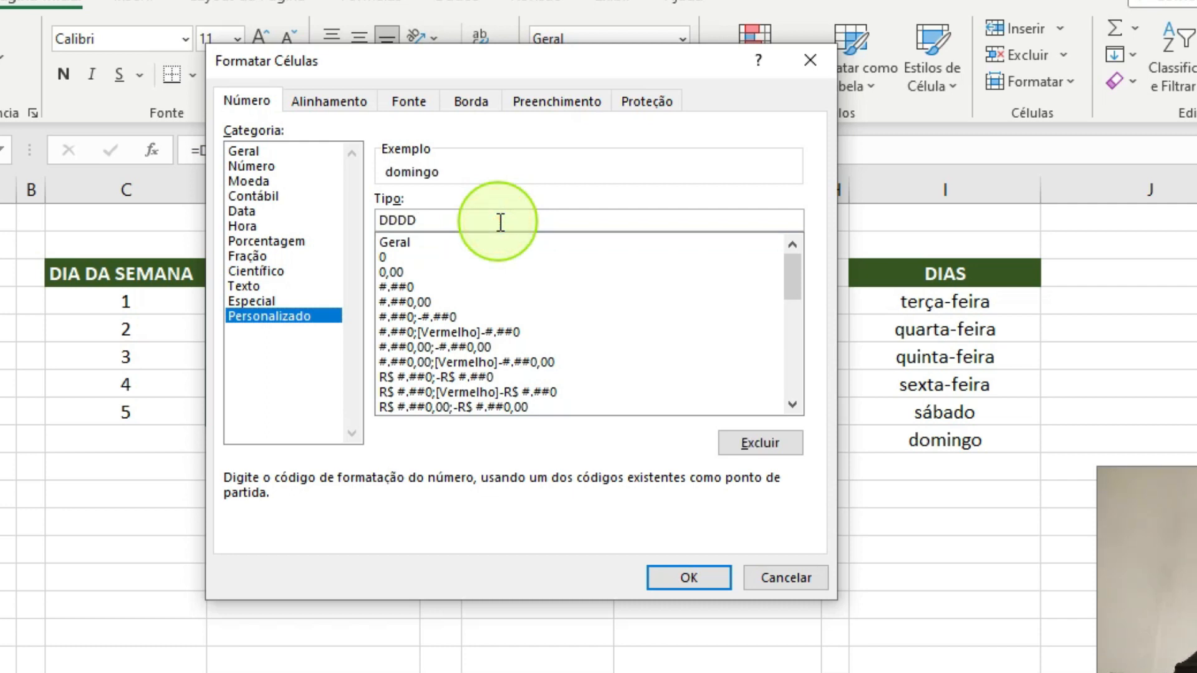
click(687, 579)
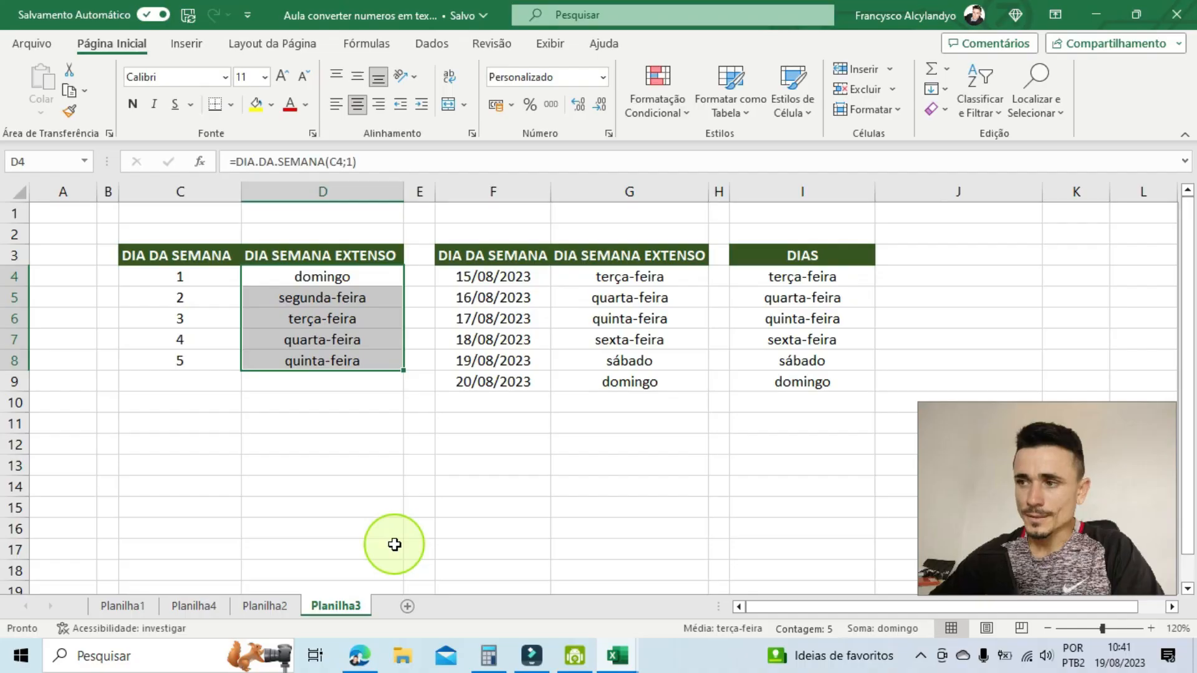
click(416, 601)
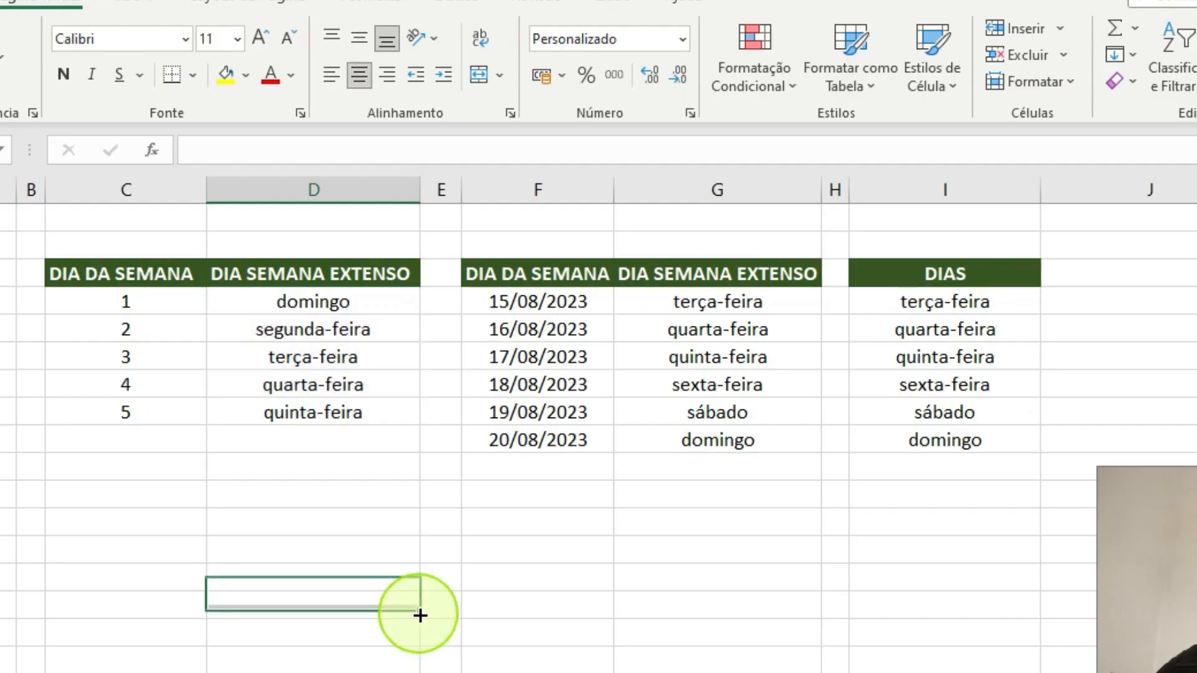
drag(350, 299, 379, 401)
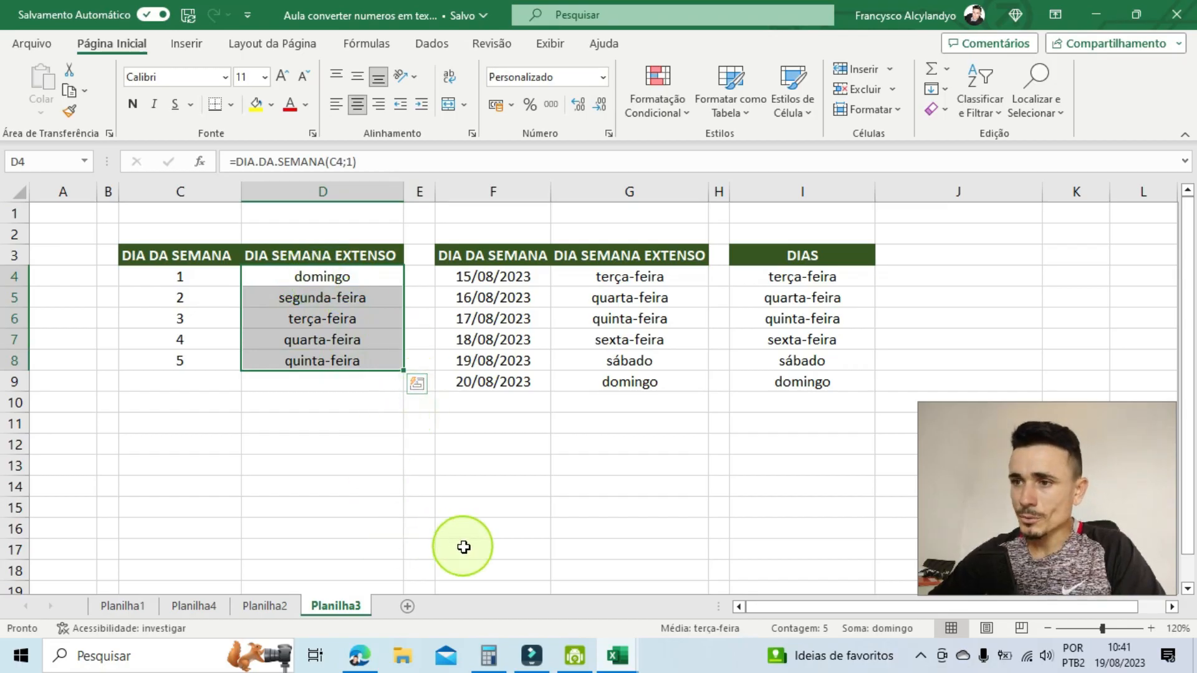
Step: Enter =SE(D4=I9;1;0) in F14 to test whether D4 matches domingo in the DIAS list
click(477, 488)
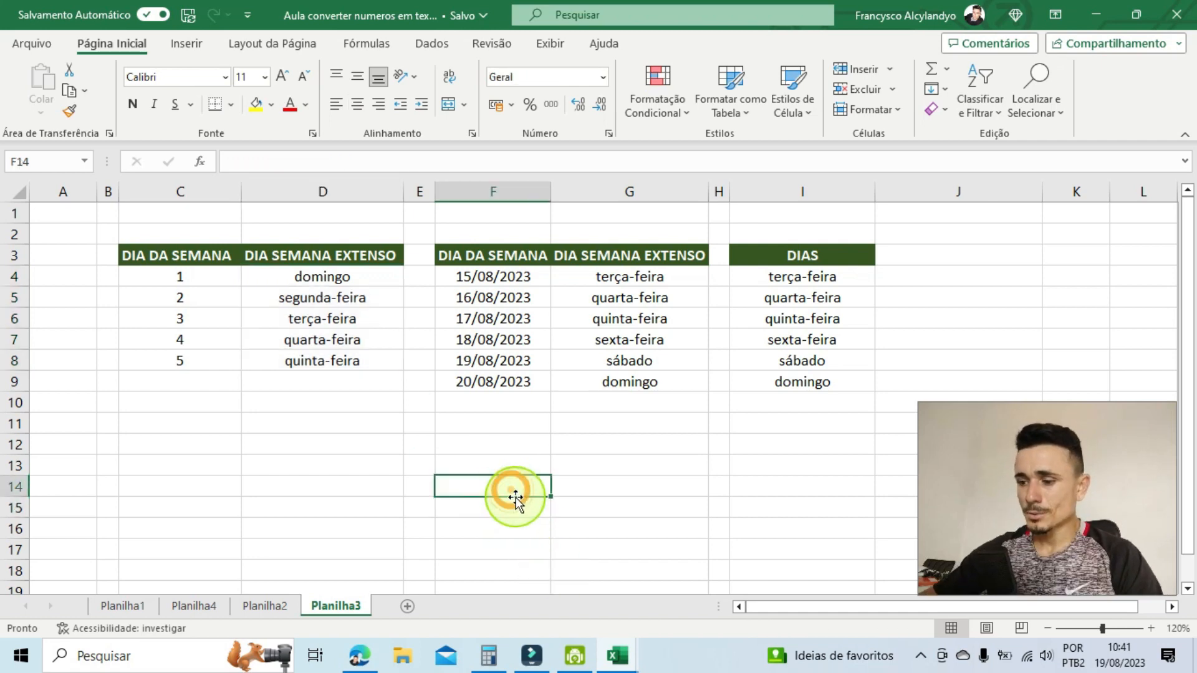
text(=SE)
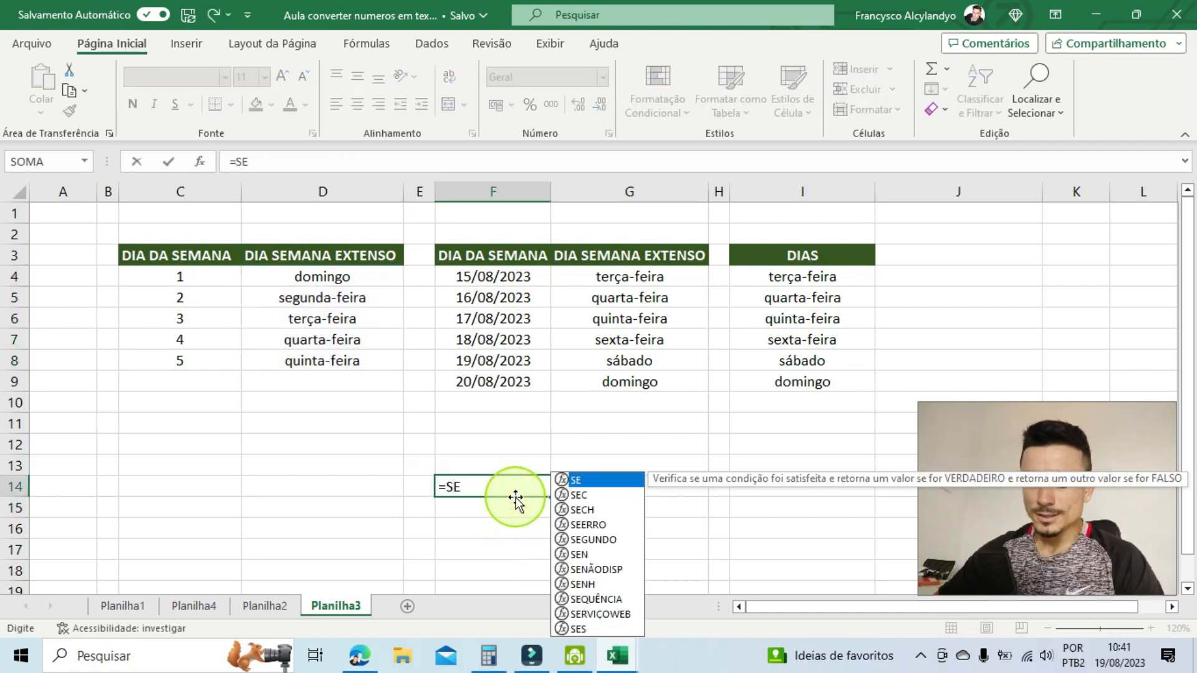
text(()
click(349, 279)
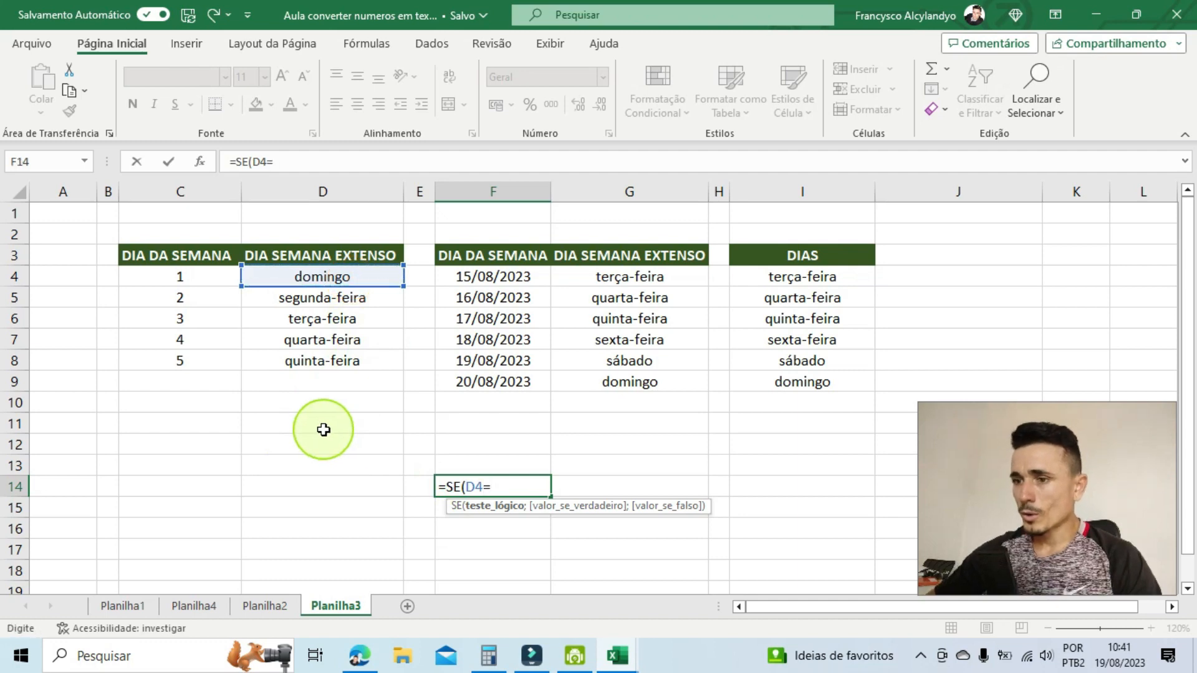
text(=)
click(792, 384)
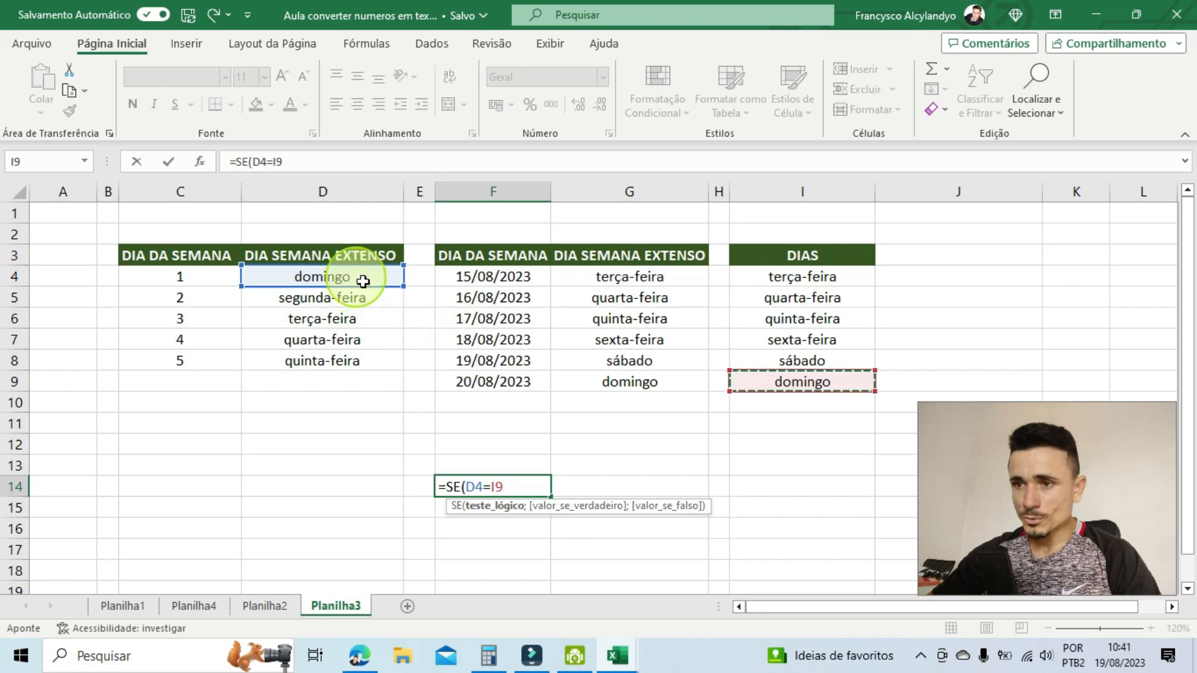
text(;1;0)
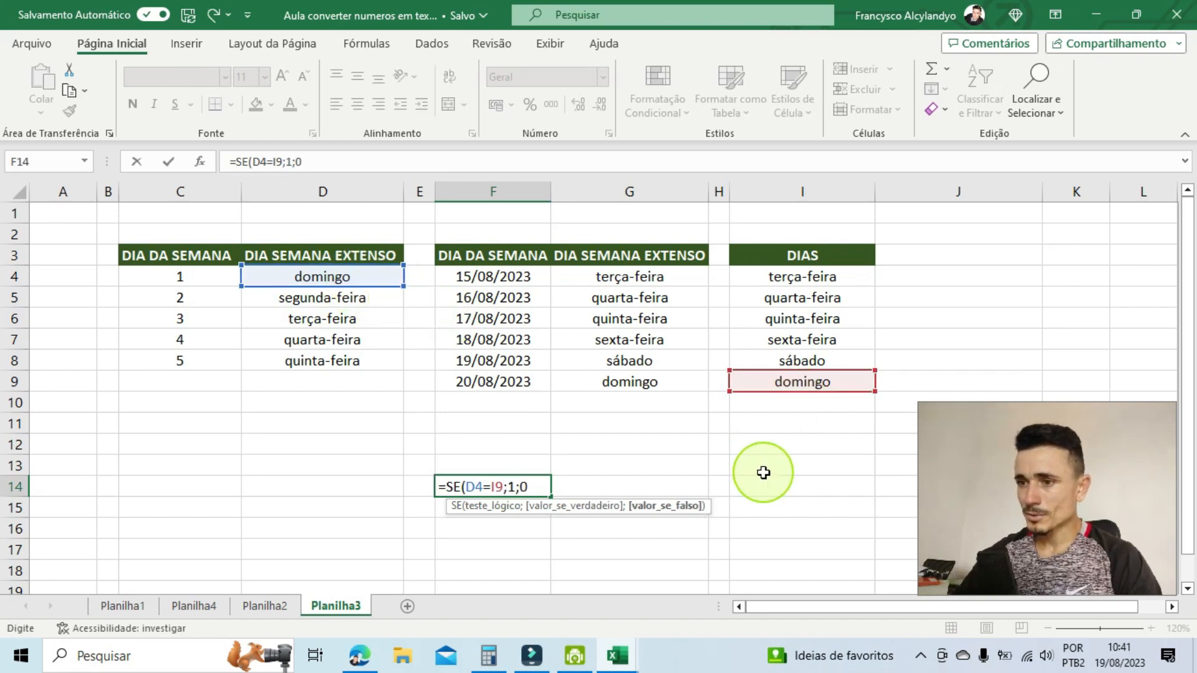
text())
key(Return)
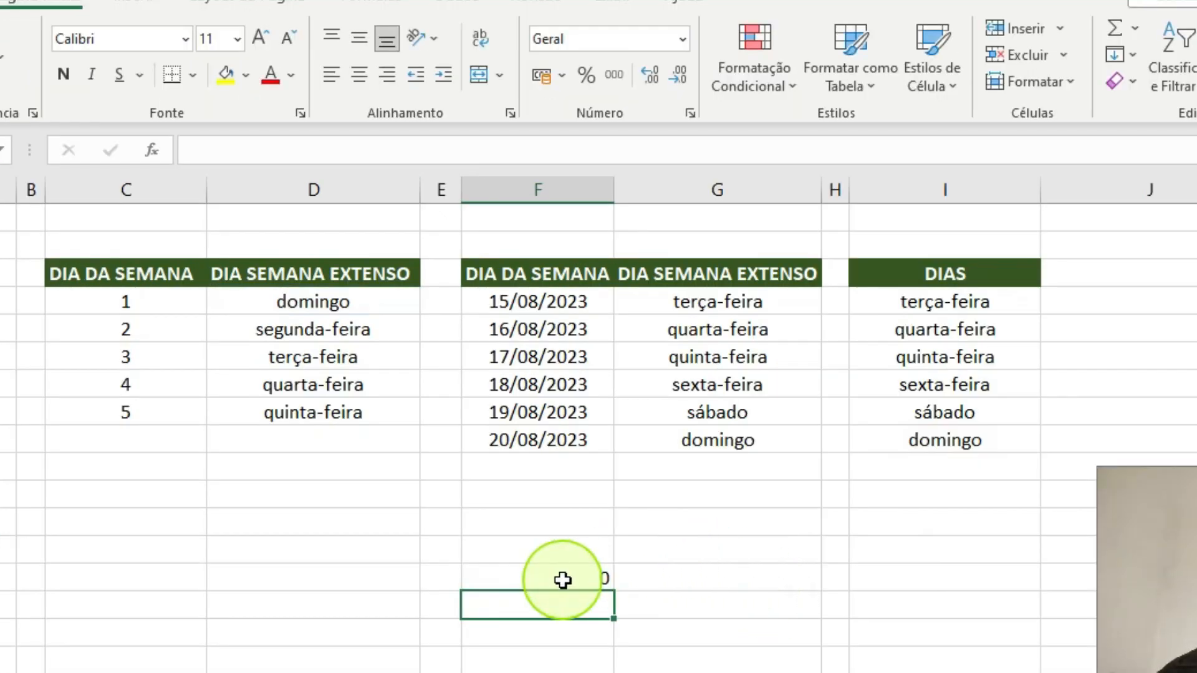
Step: Compare the contents of D4 and I9, overwrite D4 with the text DOMINGO, and recheck the test formula in F14
click(510, 487)
click(342, 301)
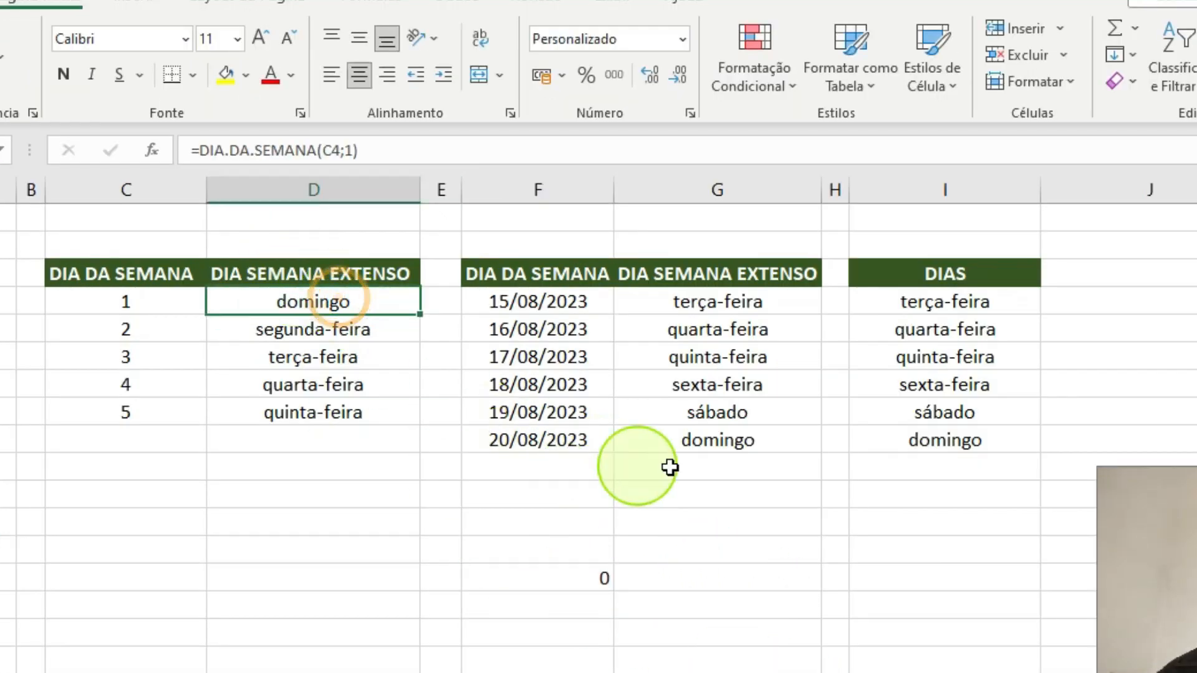
click(945, 447)
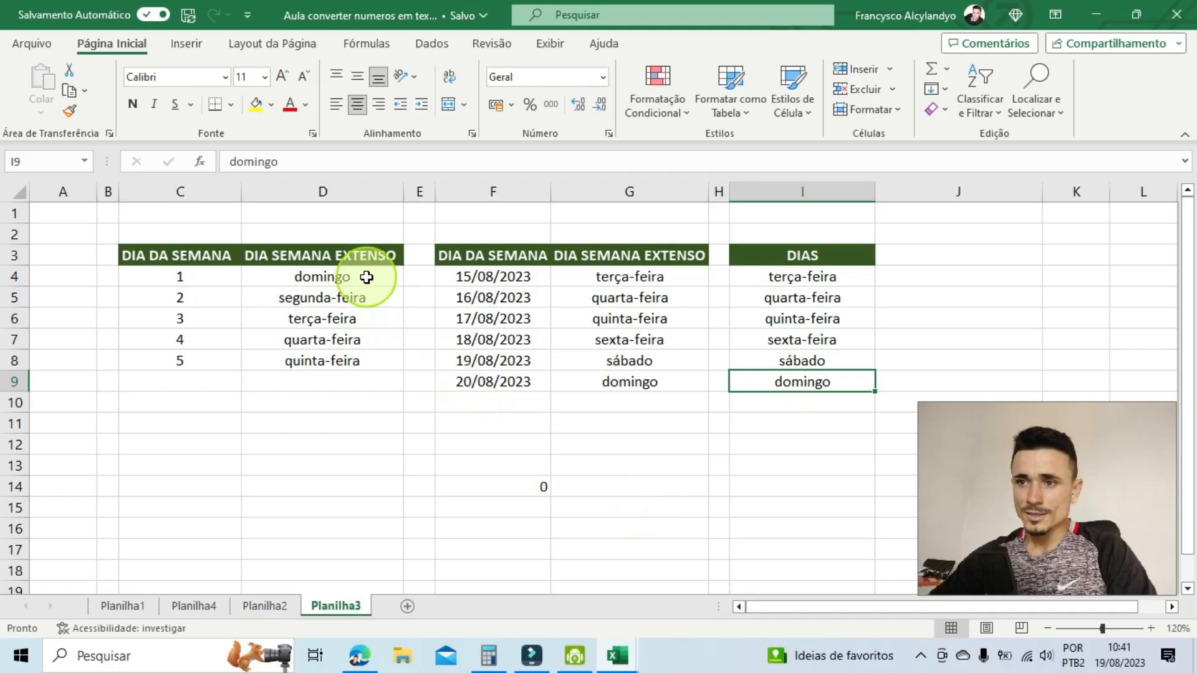
click(370, 301)
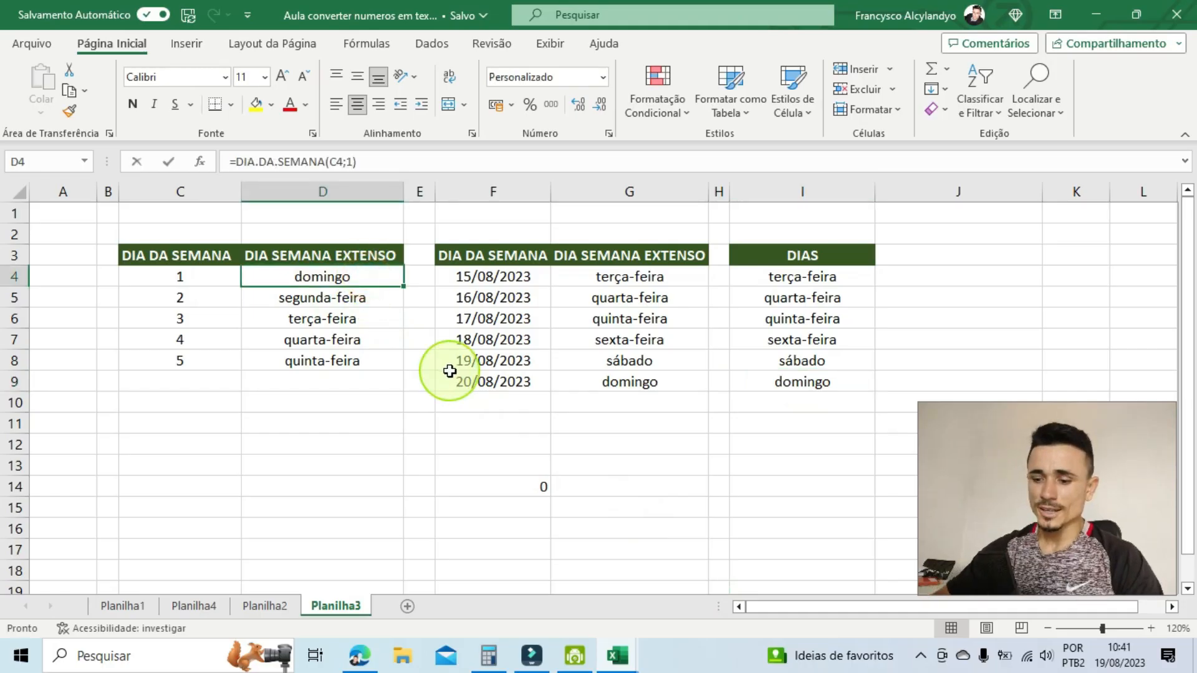
text(DOMINGO)
key(Return)
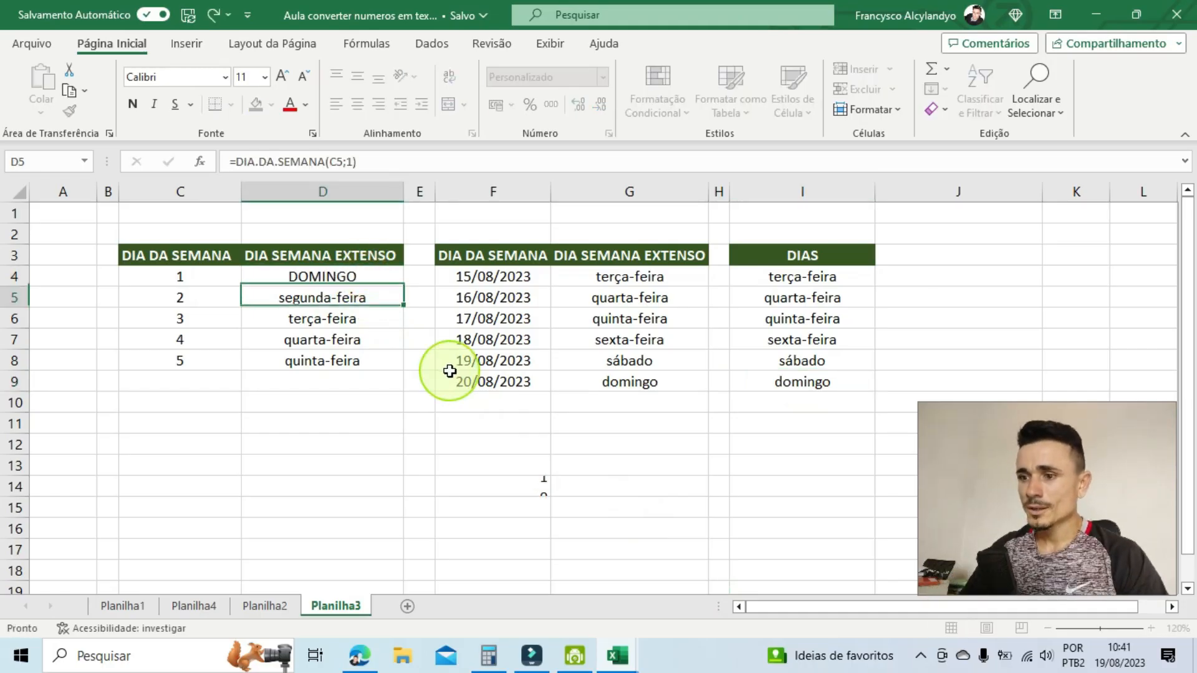
click(529, 488)
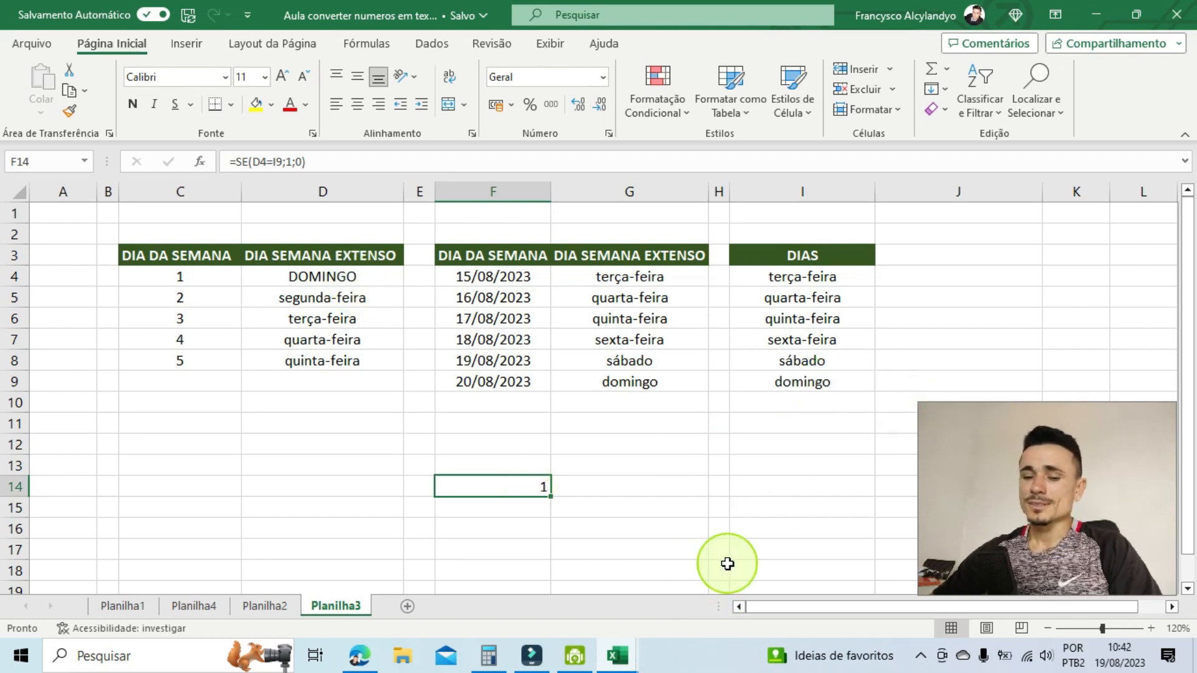
drag(304, 276, 354, 364)
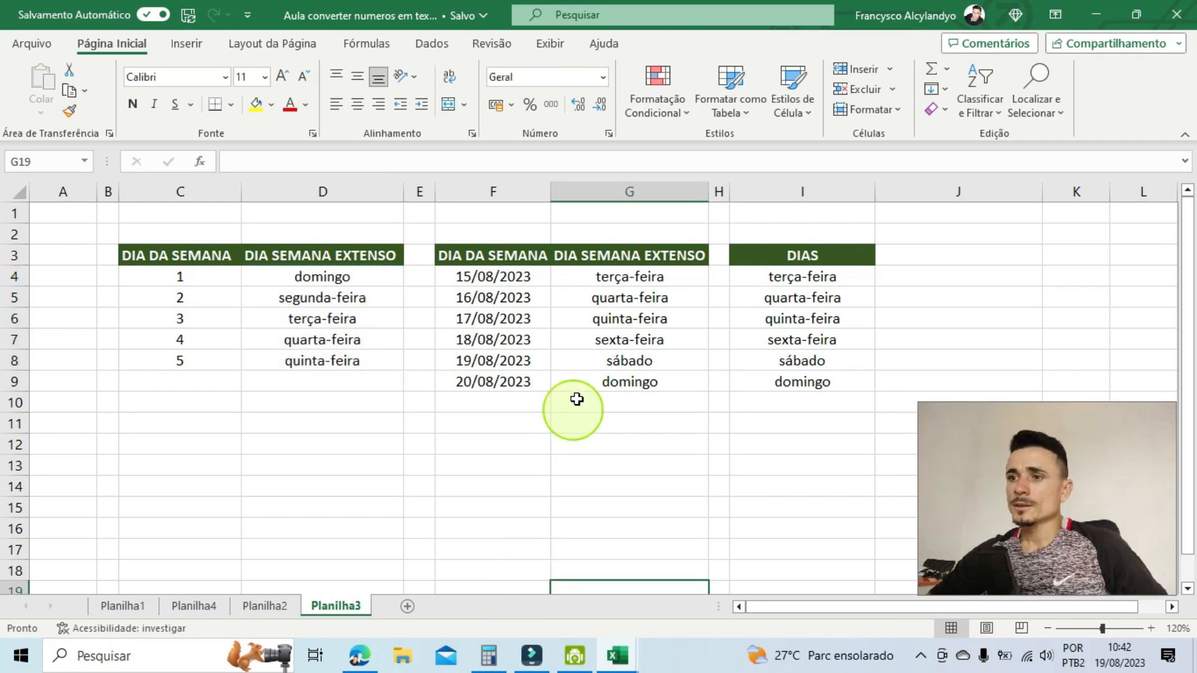
Step: Clear the DIA SEMANA EXTENSO cells G4:G9 and enter =TEXTO(F4;"DDDD") in G4
drag(602, 280, 625, 372)
key(Delete)
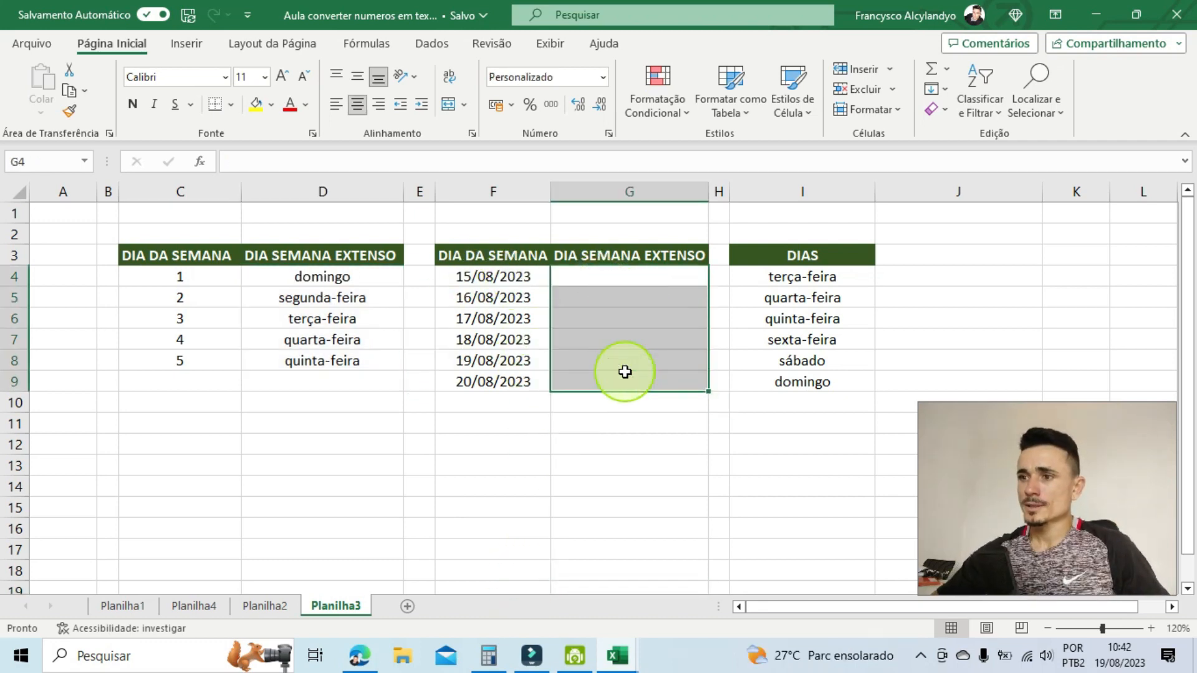
click(632, 278)
text(=)
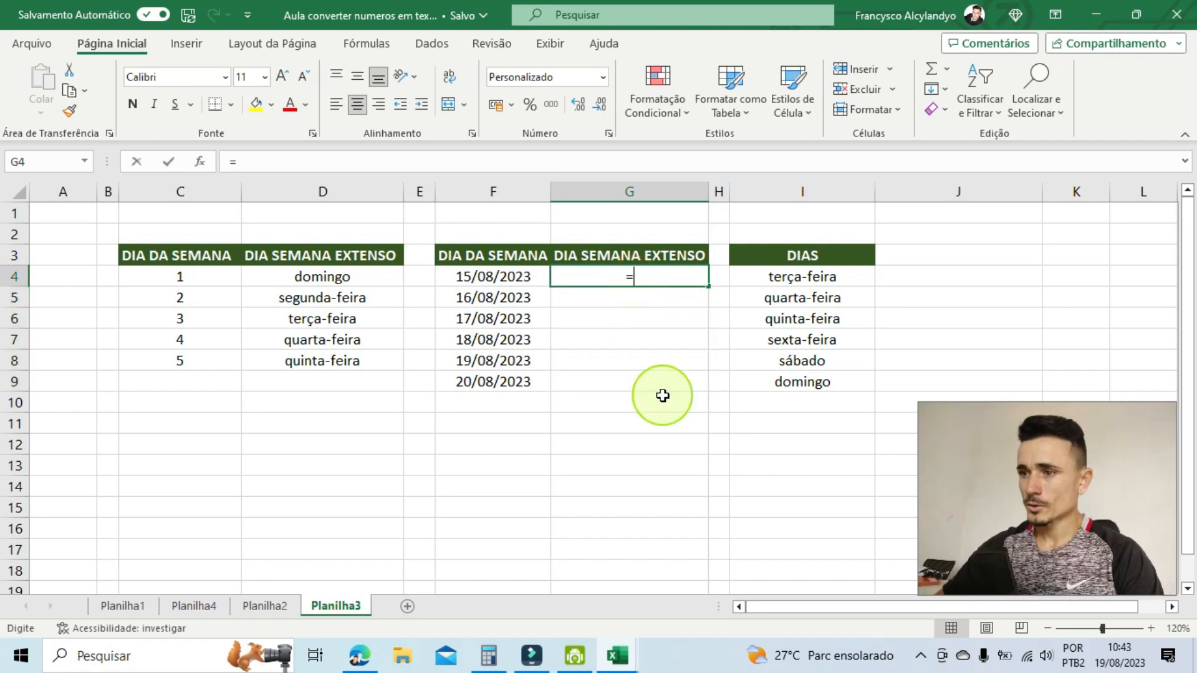
text(TEXTO)
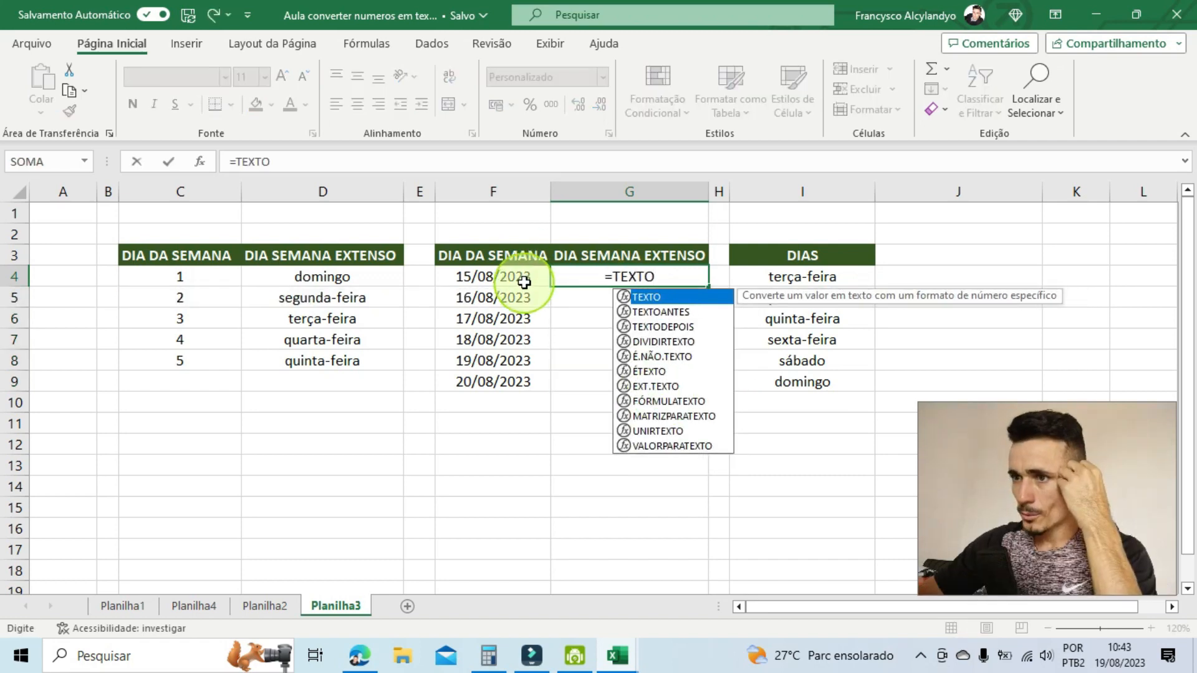
click(524, 281)
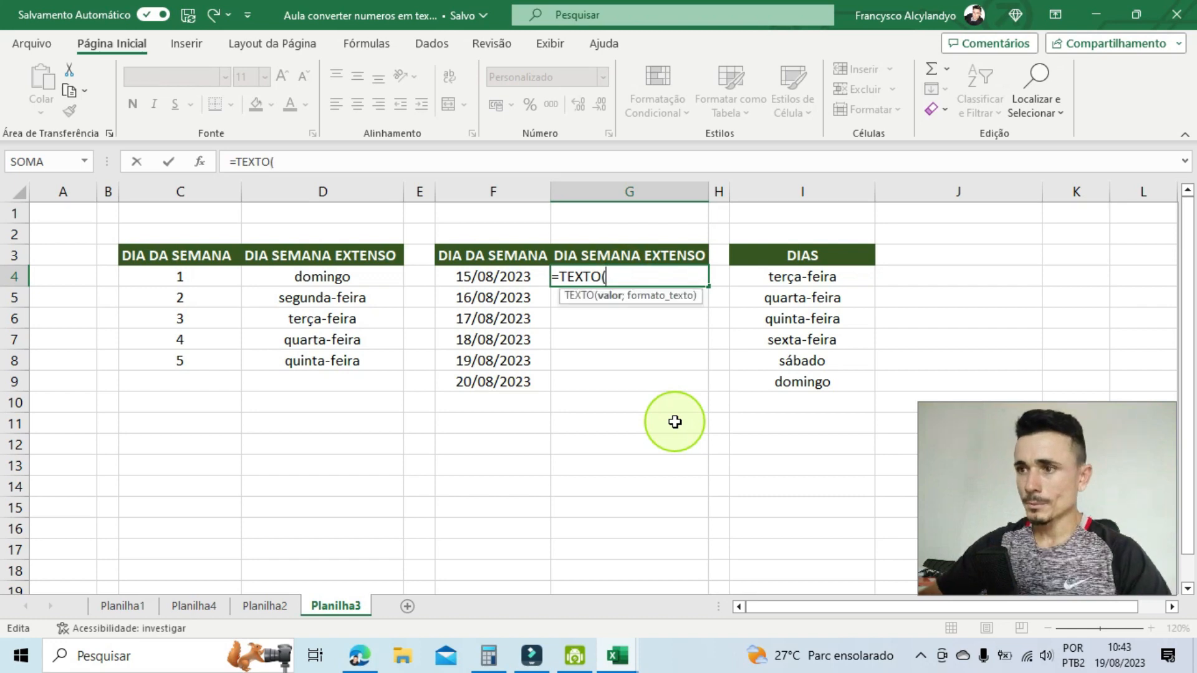
click(652, 299)
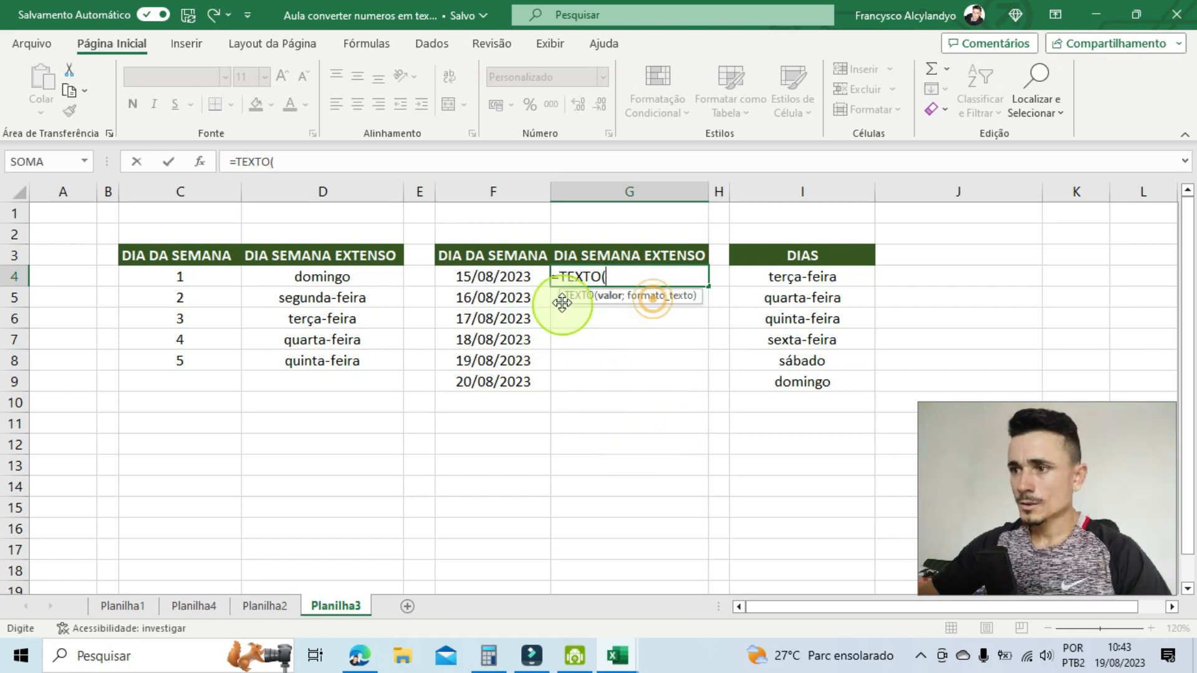
click(506, 276)
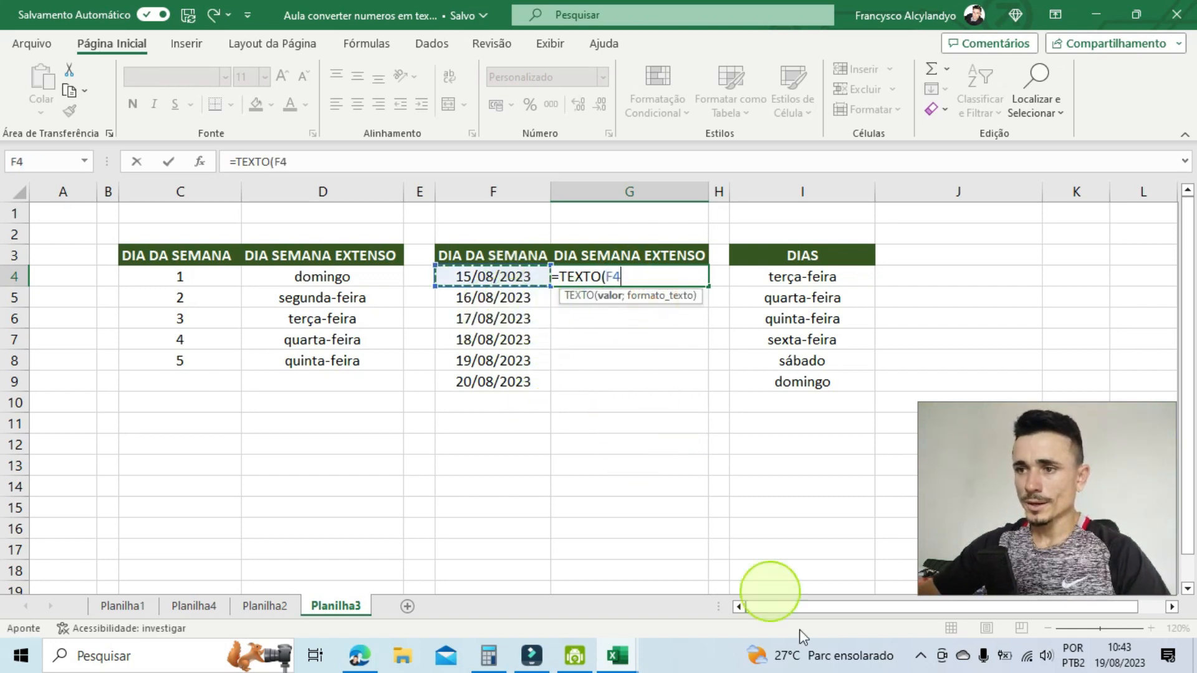
mouse_move(808, 656)
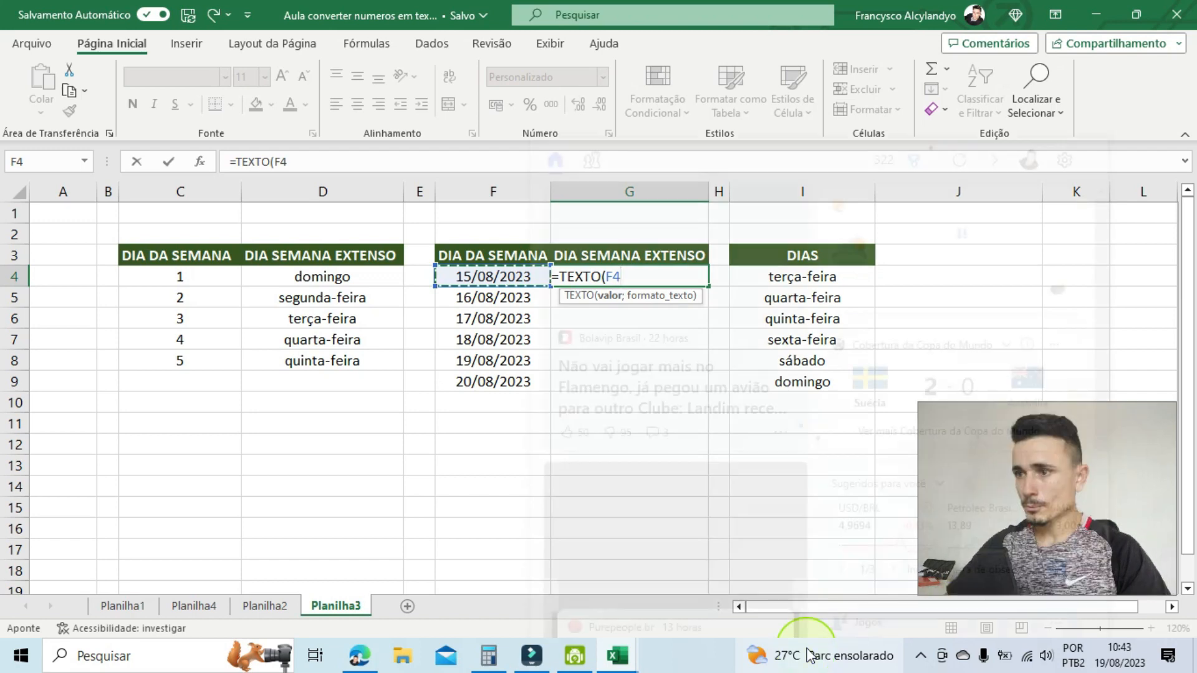
text(;"DDDD)
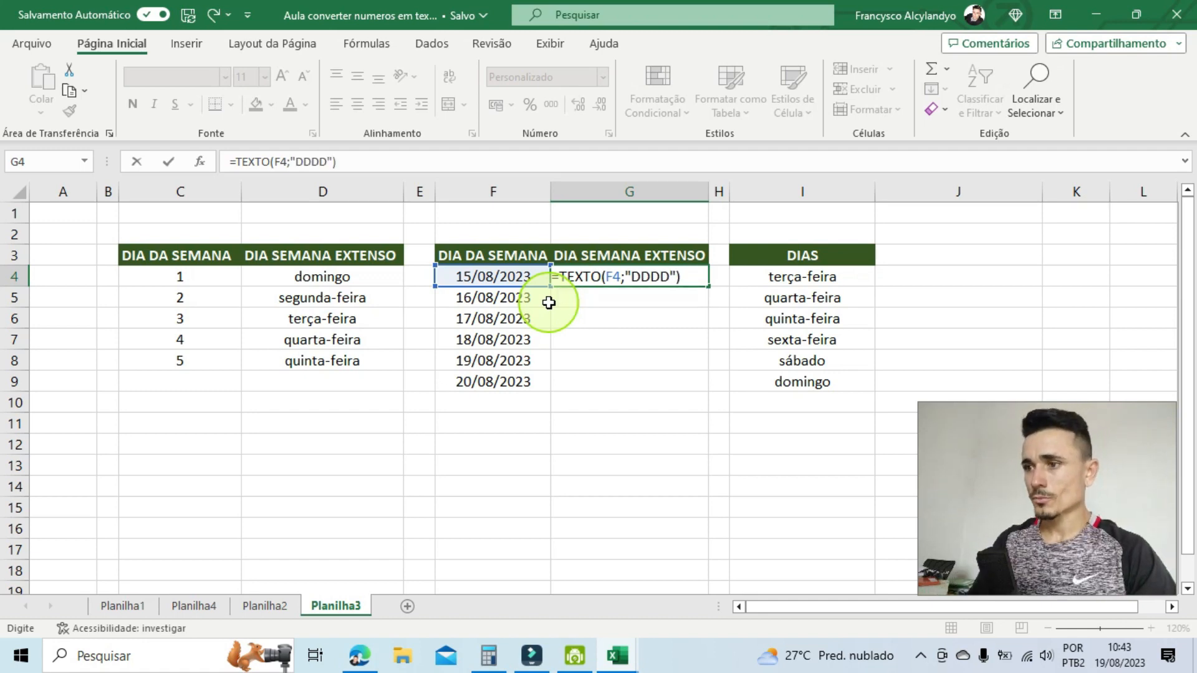
key(Return)
Step: Fill the G4 formula down through G9
click(667, 274)
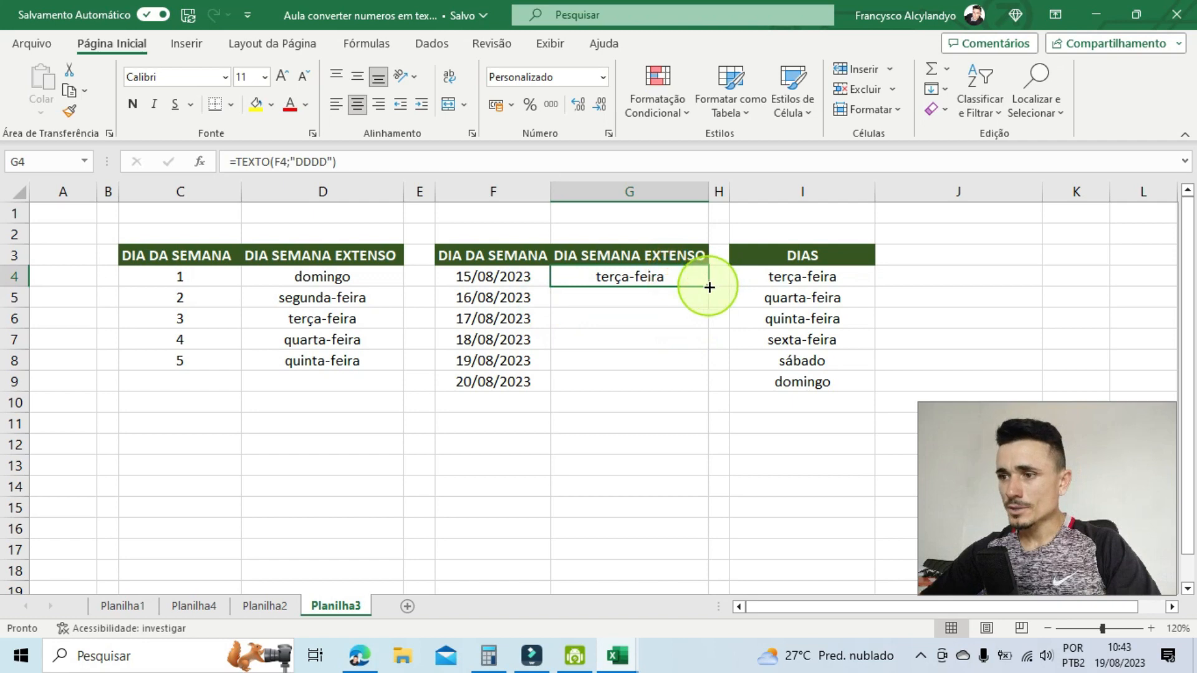
drag(709, 287, 686, 383)
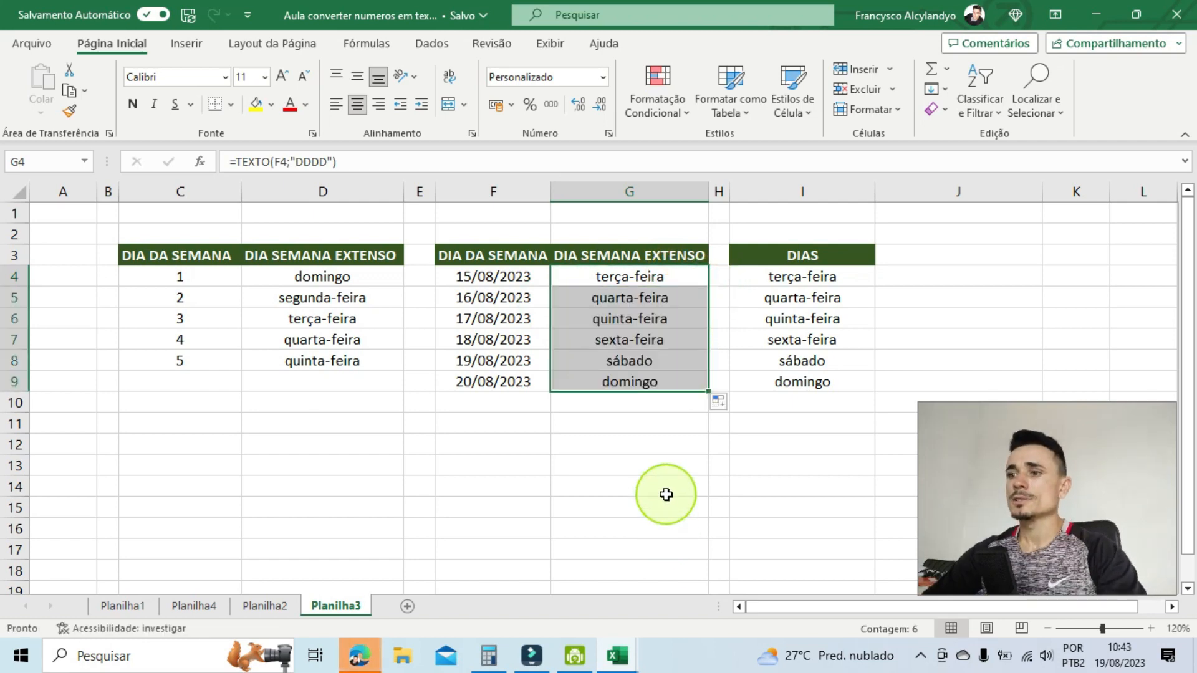
click(561, 489)
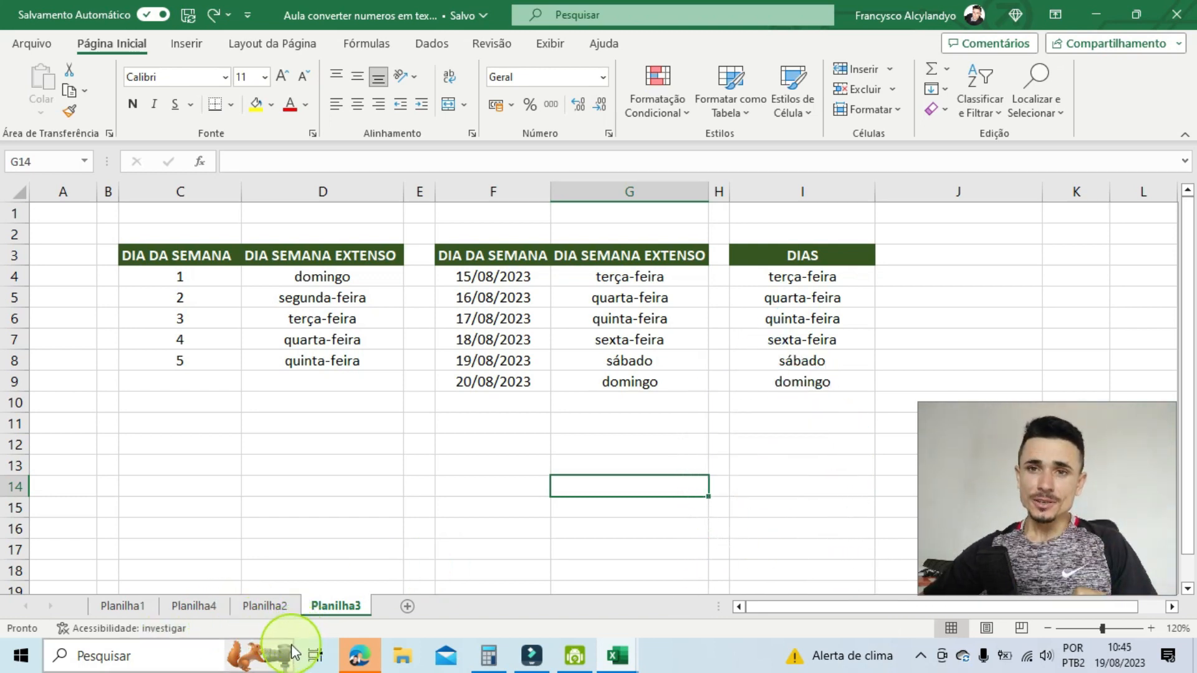
Step: Look through the Planilha2, Planilha4 and Planilha1 sheets for the number-to-text example
mouse_move(278, 655)
click(281, 608)
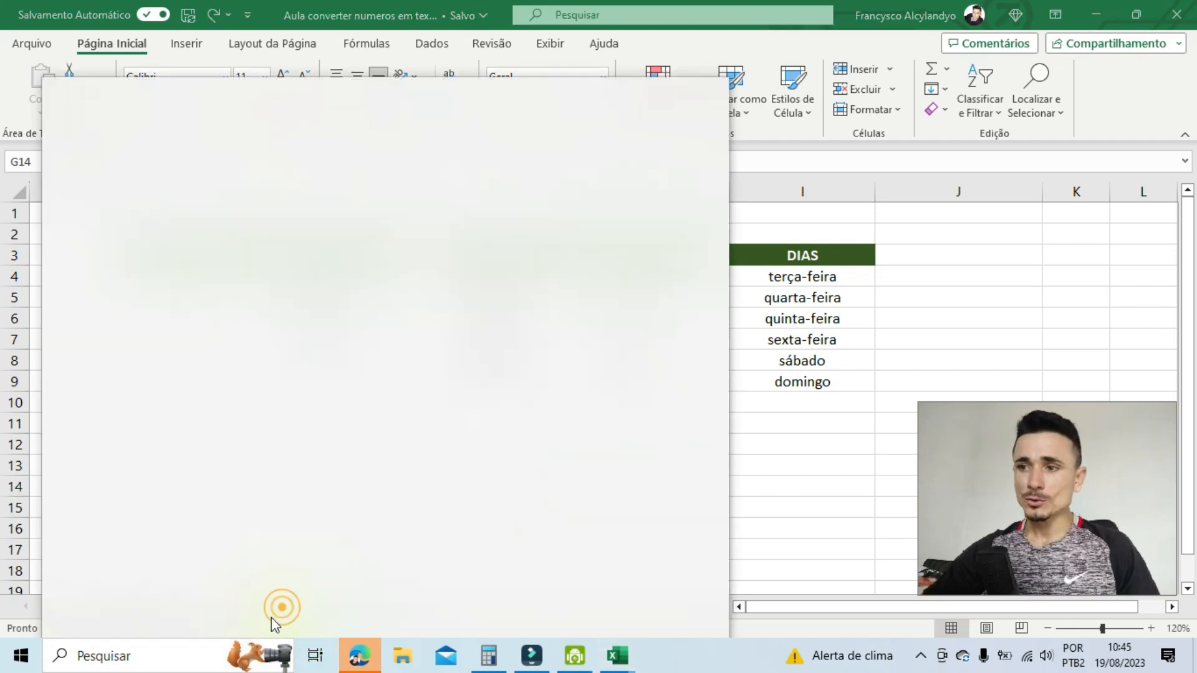
click(785, 468)
click(264, 605)
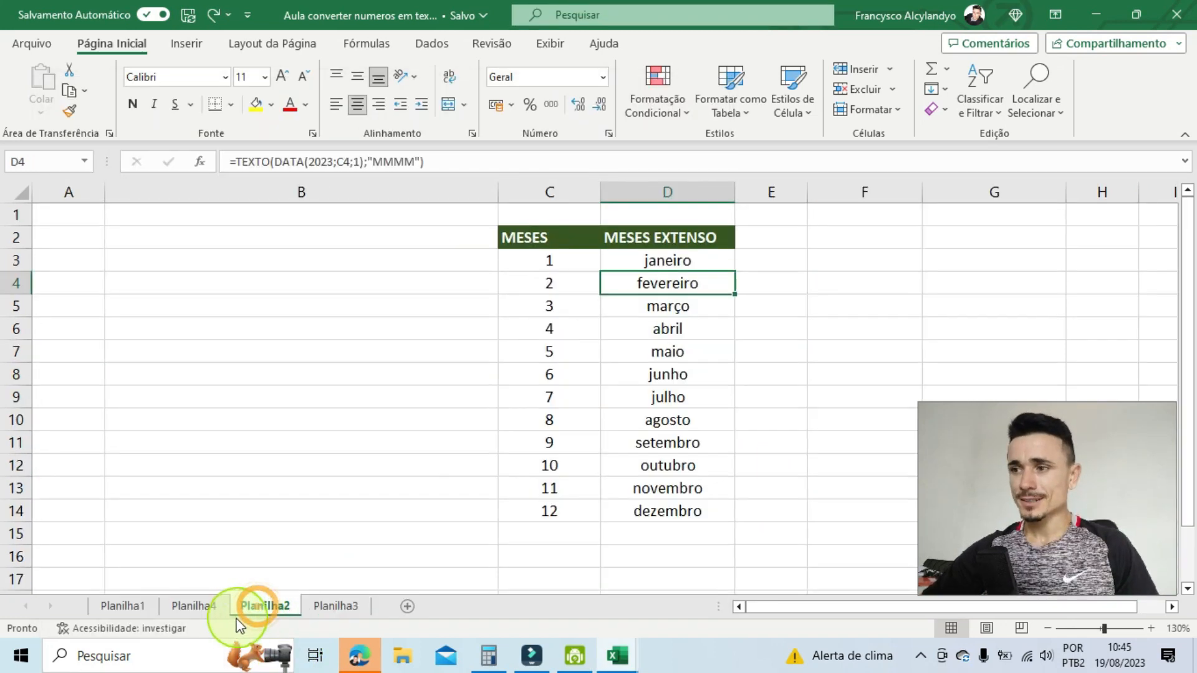
click(193, 605)
click(128, 606)
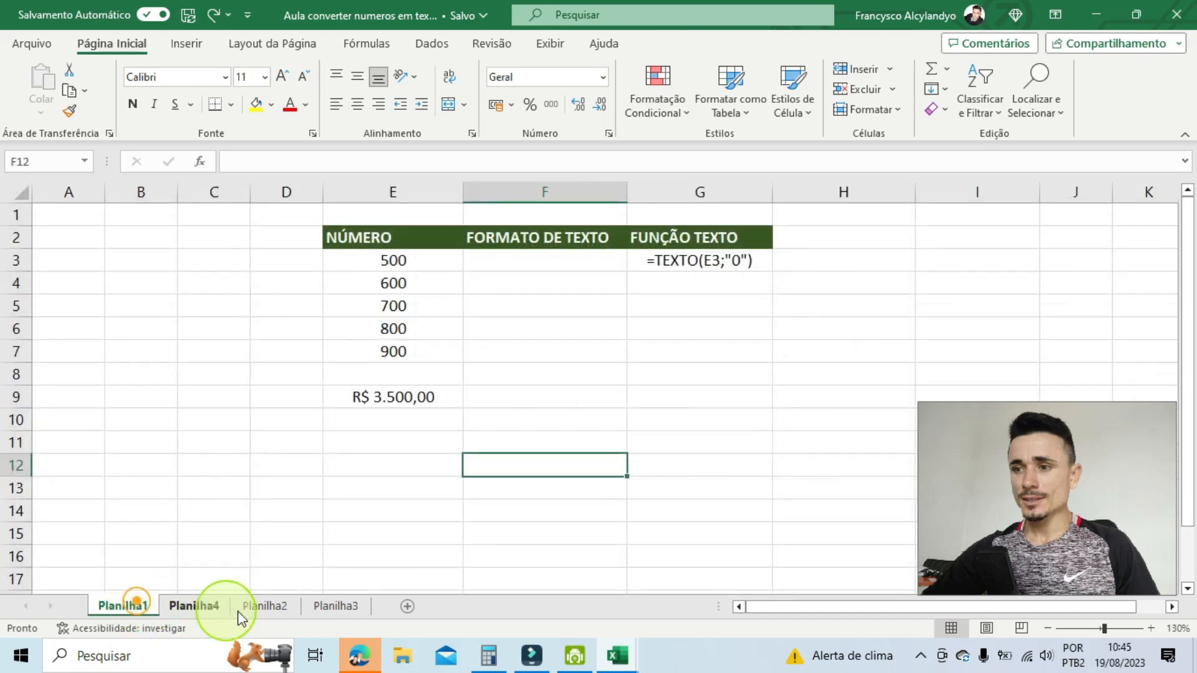
Step: Switch to the Pasta2 workbook and inspect the SOMA formula in I10 under FUNÇÃO TEXTO
click(625, 655)
click(745, 402)
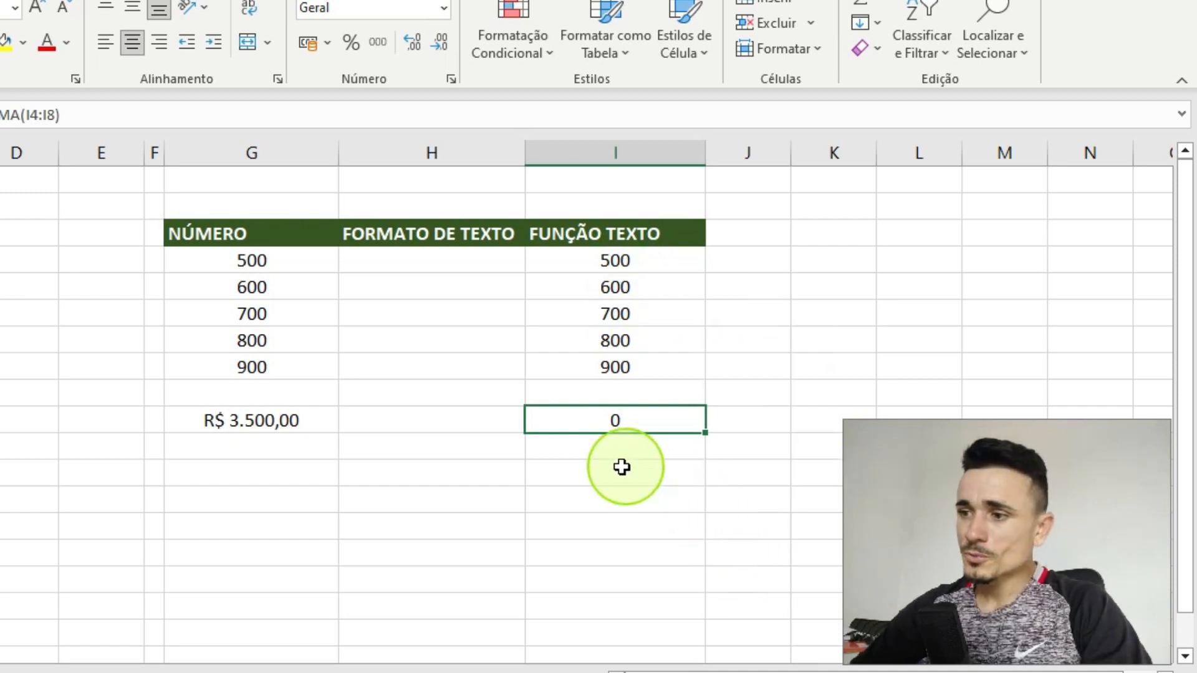
double_click(635, 419)
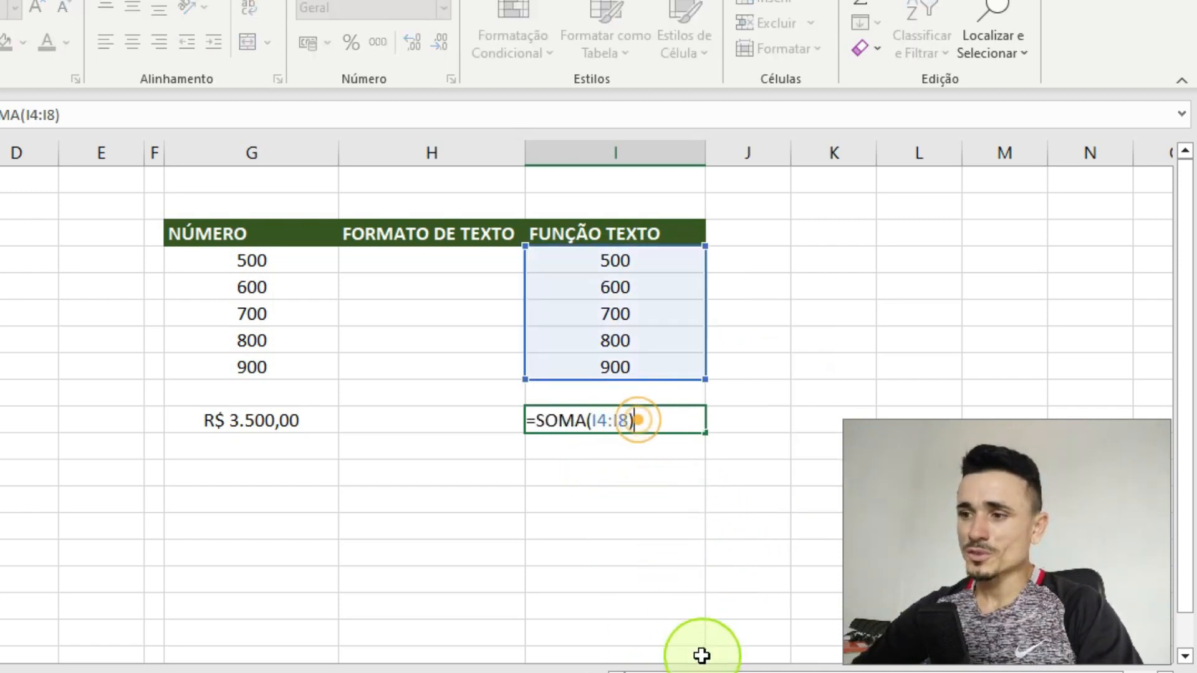
key(Escape)
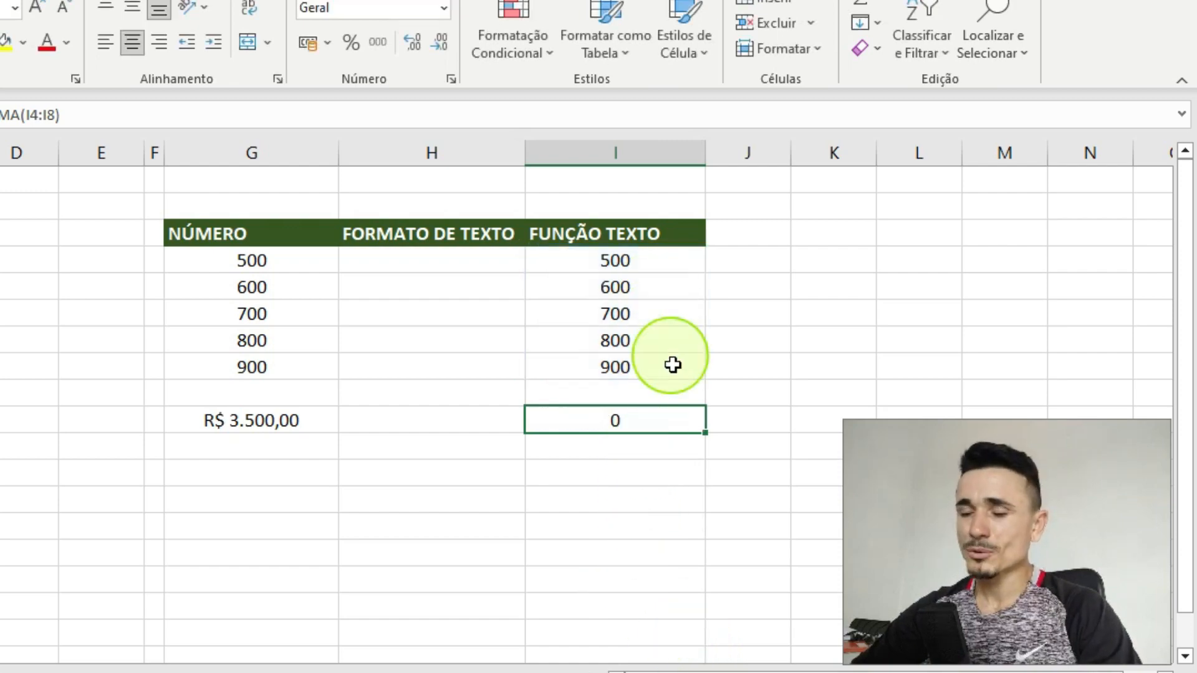
Step: Change the formula in I4 to =TEXTO(G4;"0")*1 and fill it down through I8
click(631, 259)
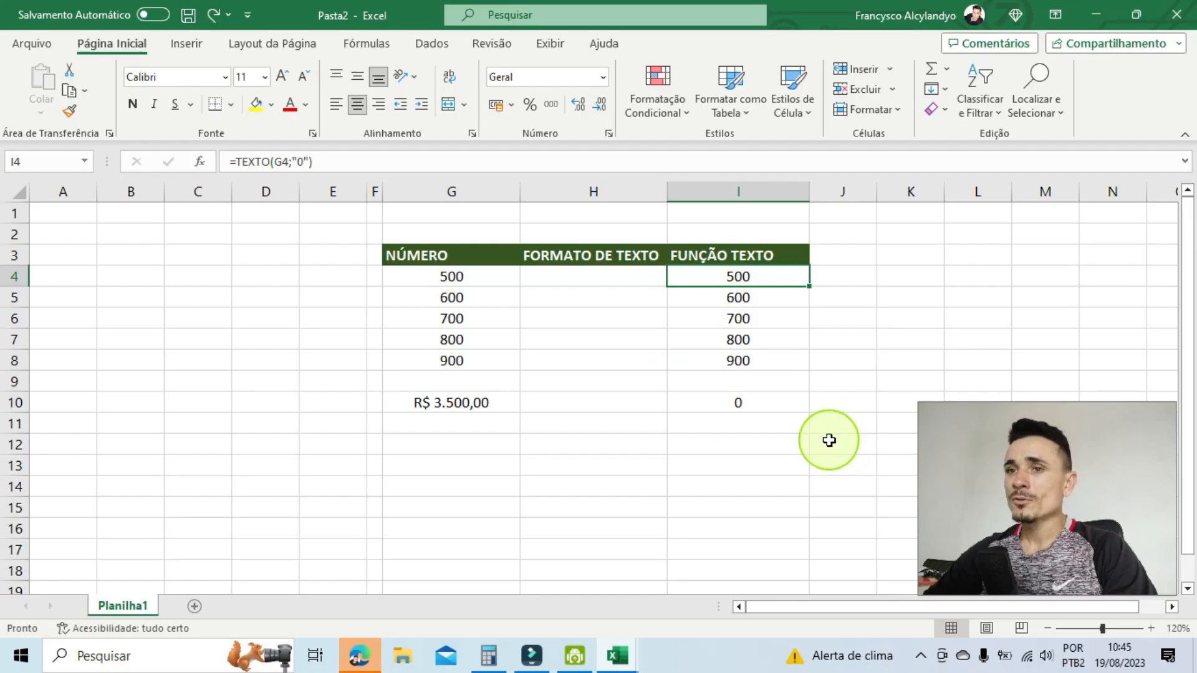
double_click(776, 272)
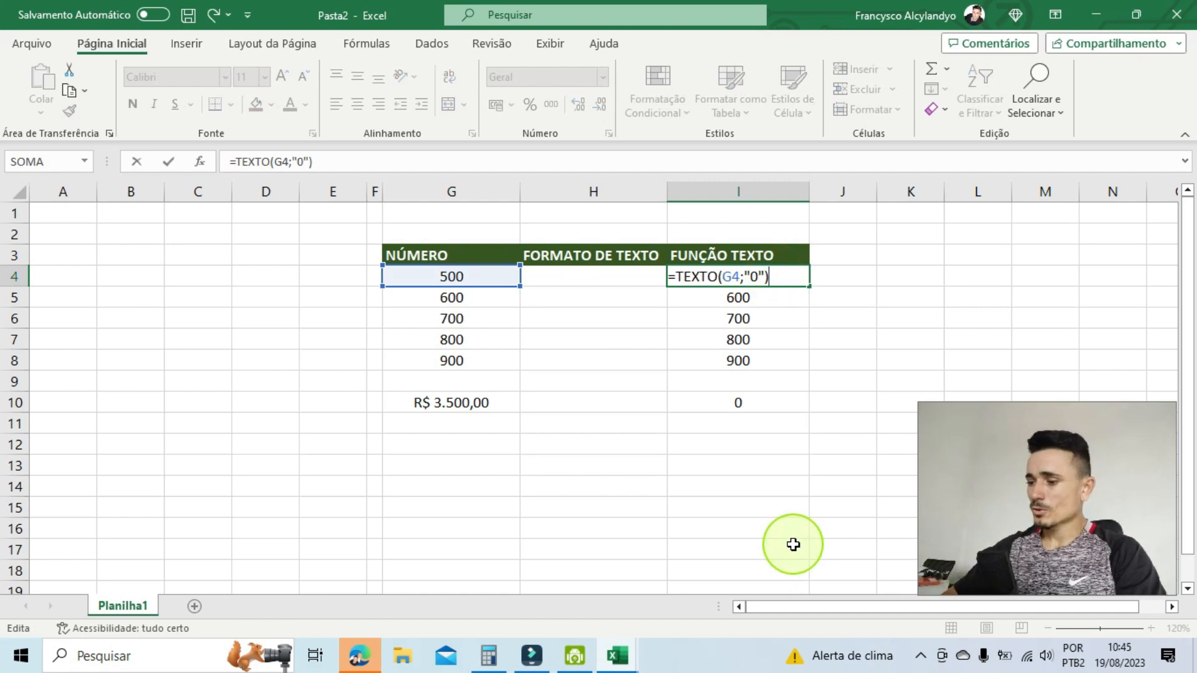
key(Return)
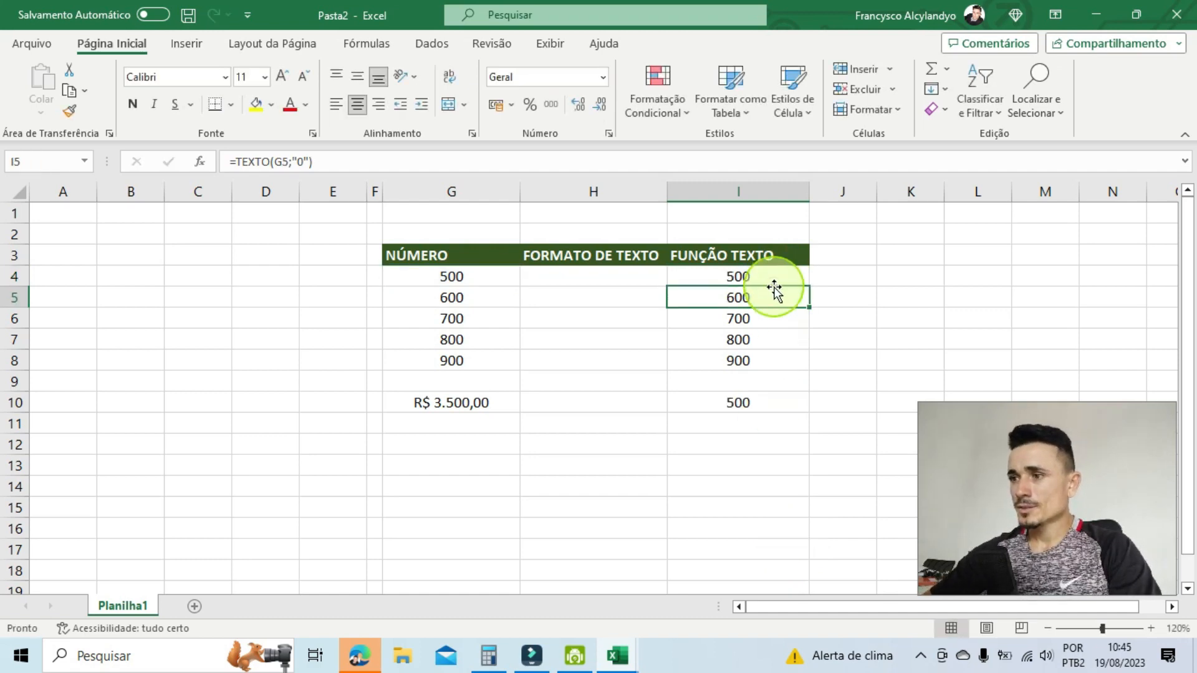
click(787, 278)
drag(806, 284, 804, 362)
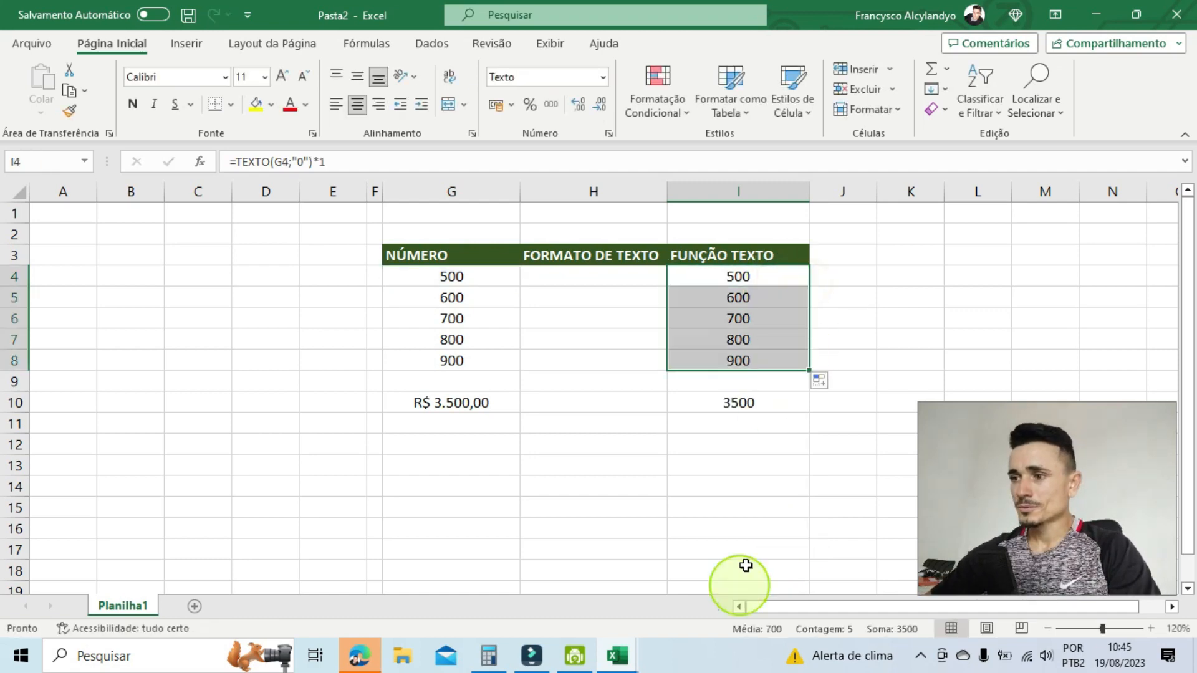
Step: Format the FUNÇÃO TEXTO total in I10 as currency
click(747, 404)
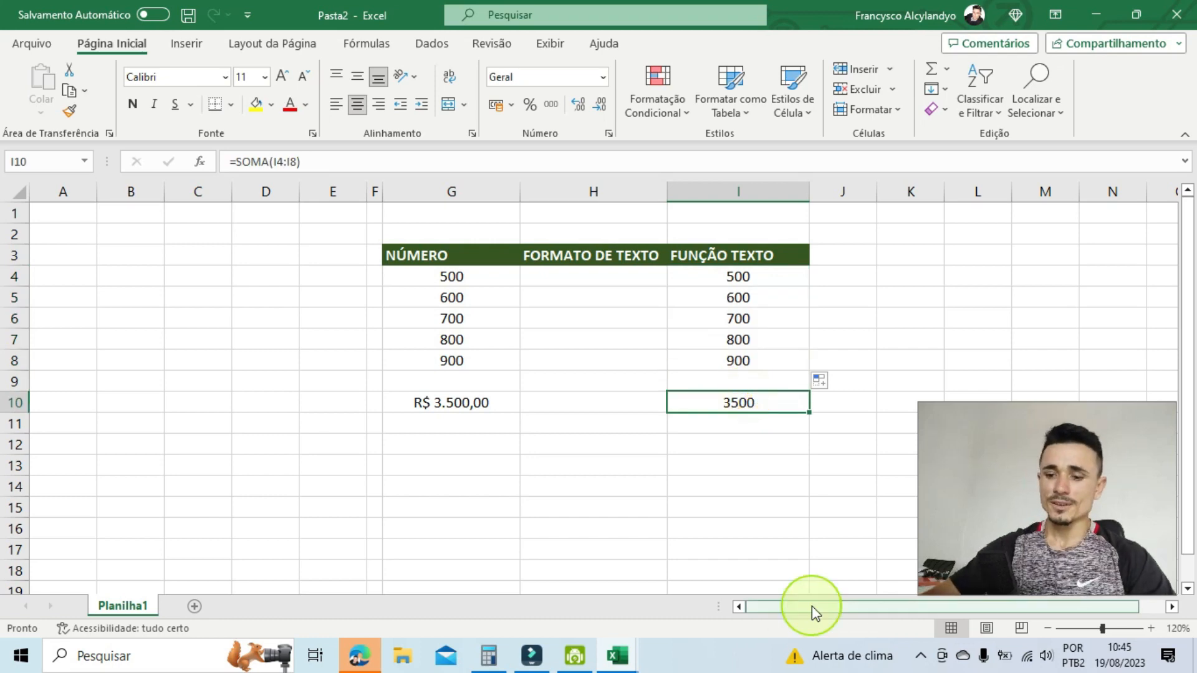
key(ctrl+shift+4)
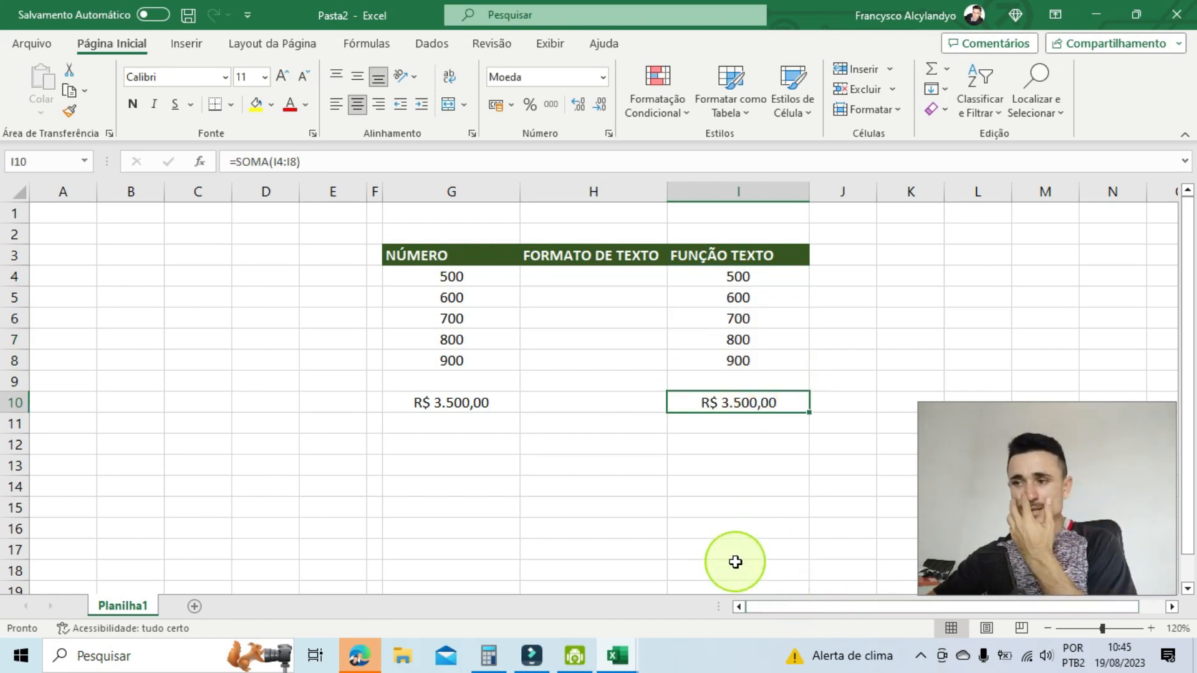